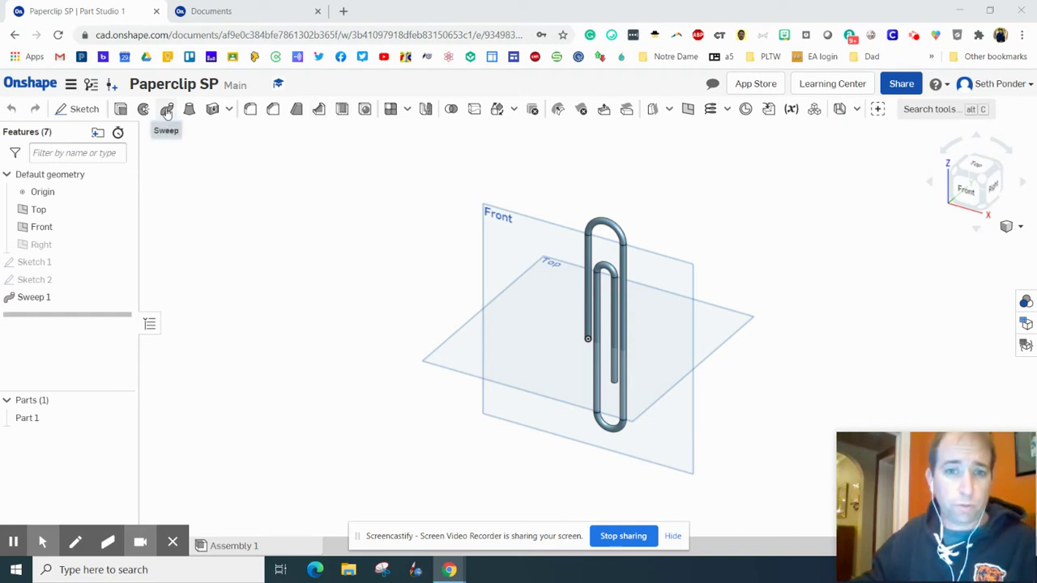
# - Return to the Beginner folder's document list from the finished paperclip part
pyautogui.click(194, 13)
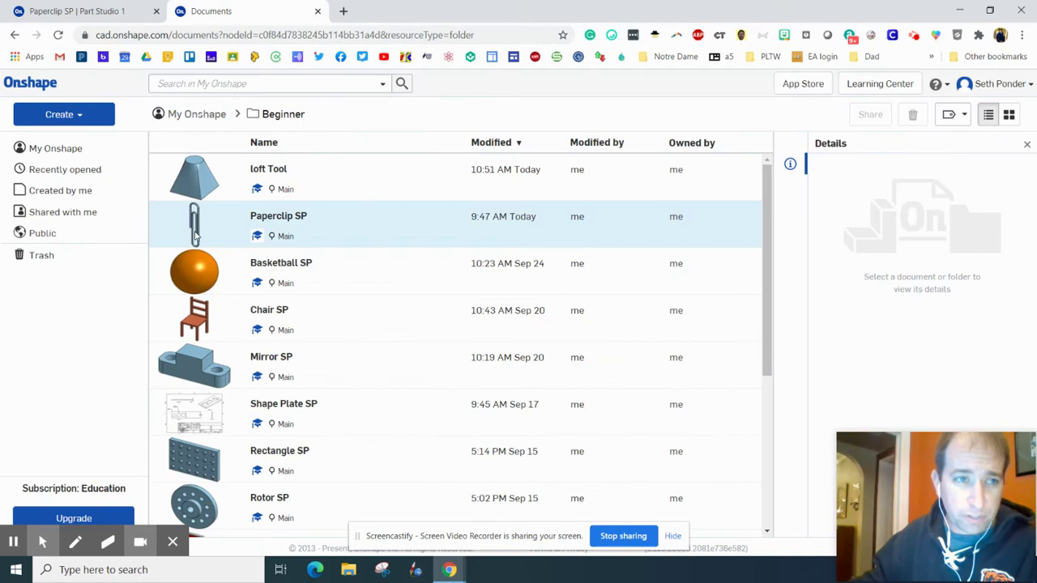
# - Create a new document named 'Paperclip SP'
pyautogui.click(68, 118)
pyautogui.click(67, 139)
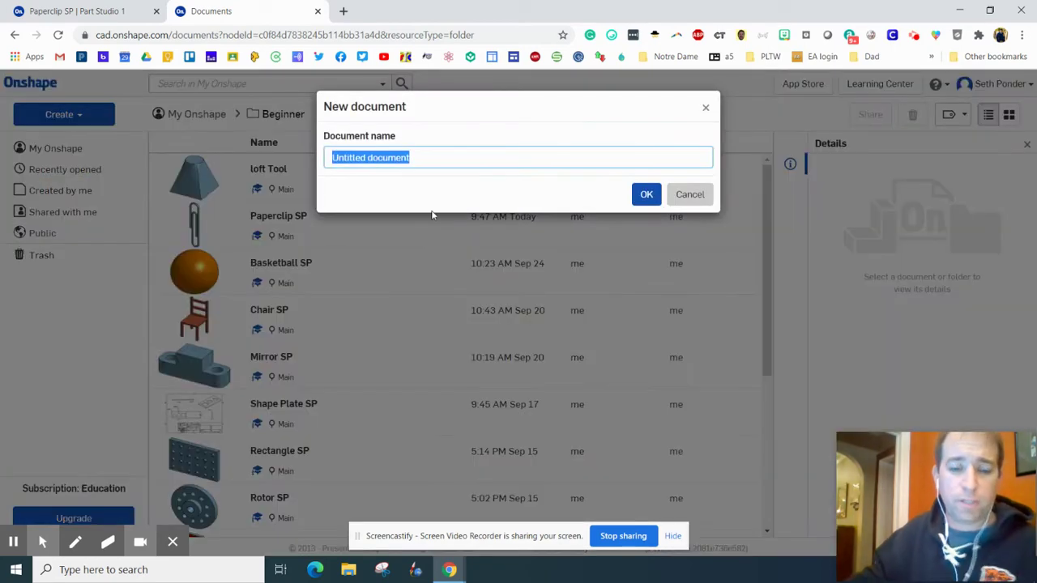
pyautogui.write('Papercli')
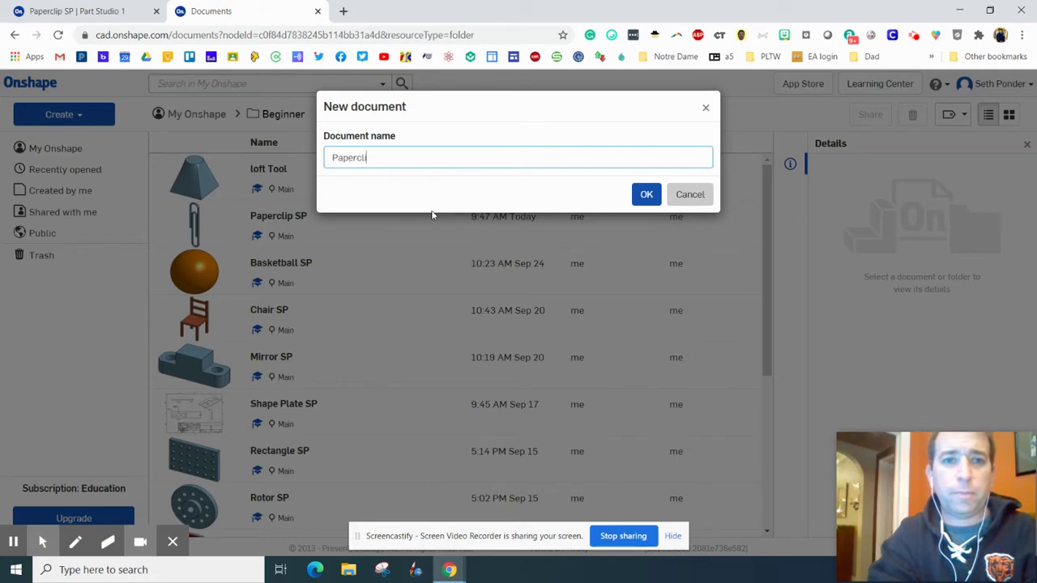
pyautogui.write('p SP')
pyautogui.press('Return')
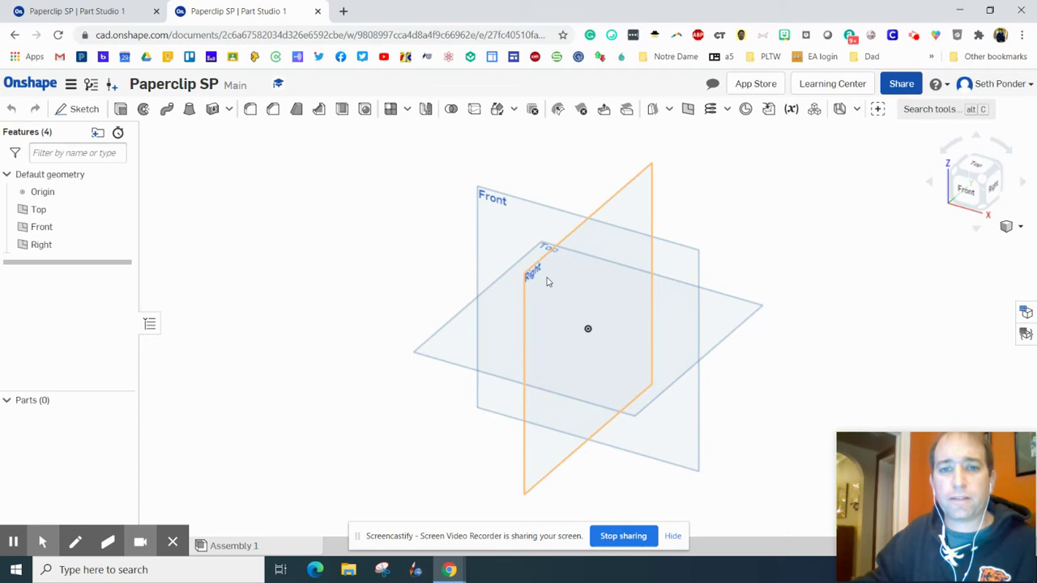
# - Hide the Right and Top planes in the feature list
pyautogui.click(121, 244)
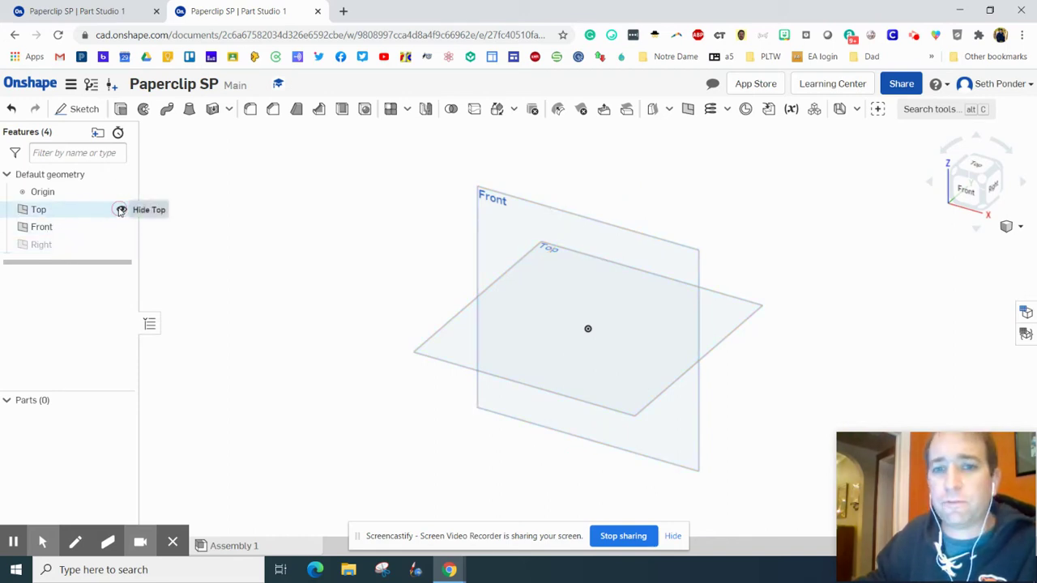
pyautogui.click(121, 210)
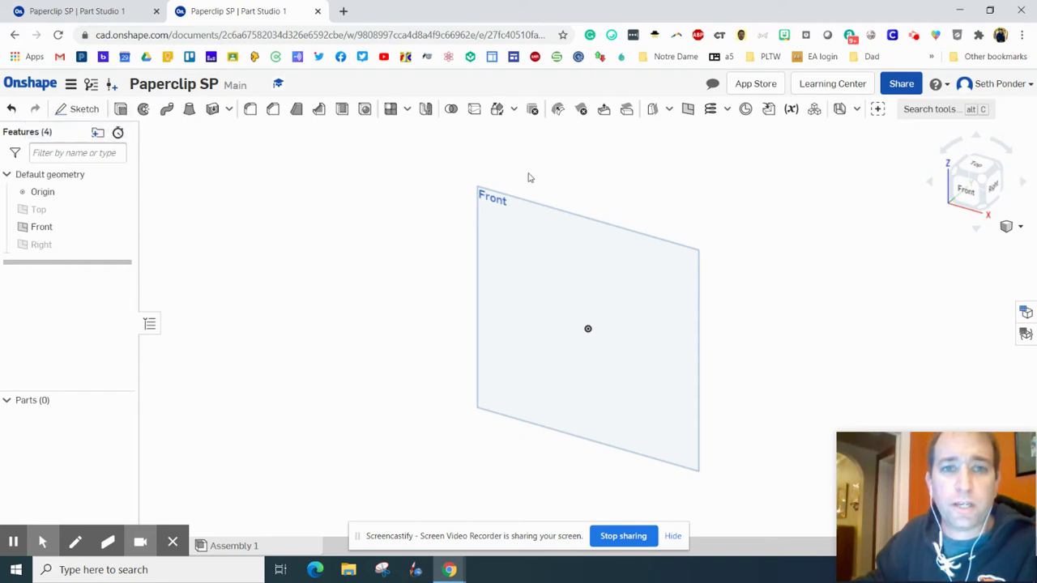
# - Start a sketch on the Front plane viewed head-on, using the Line tool
pyautogui.click(84, 108)
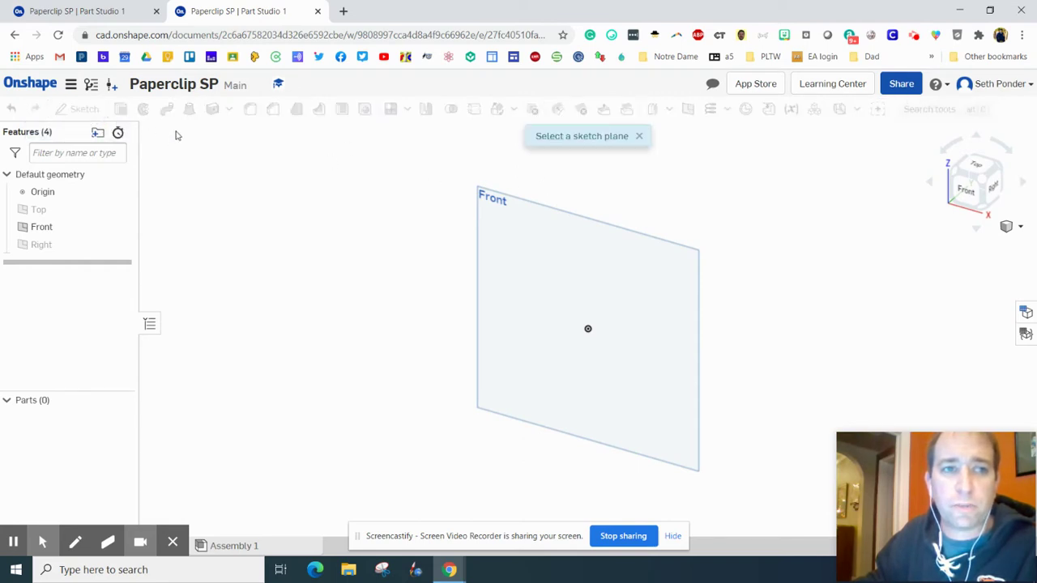
pyautogui.click(512, 209)
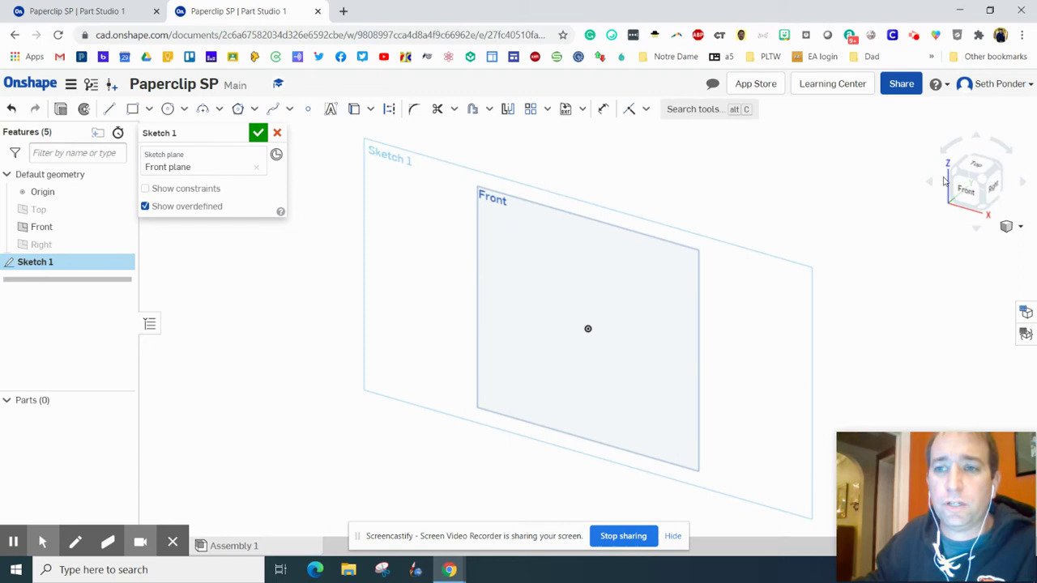
pyautogui.click(966, 189)
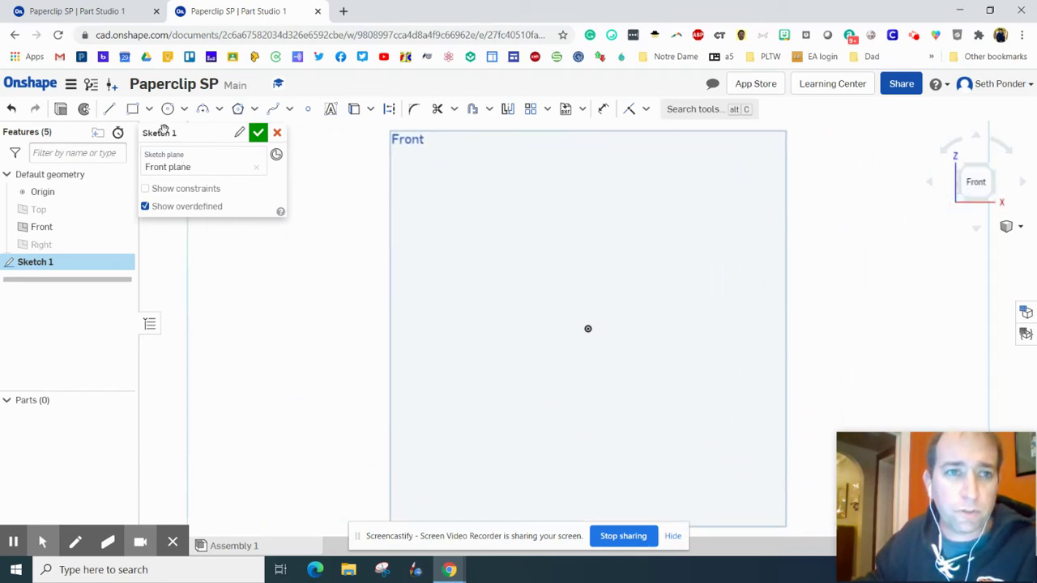
pyautogui.click(110, 109)
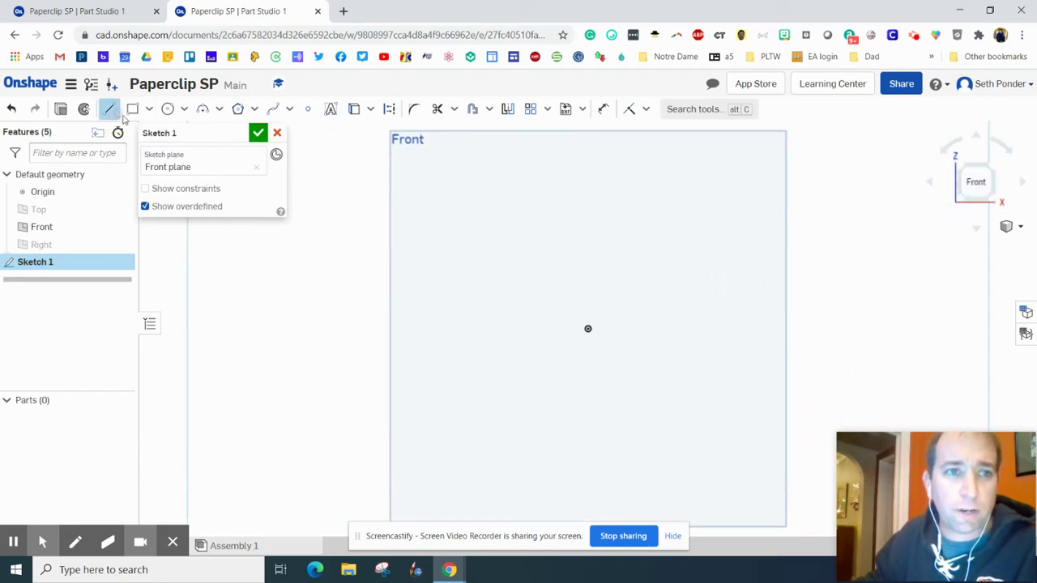
# - Draw the connected outer and inner line loops of the paperclip path from the origin
pyautogui.click(589, 330)
pyautogui.click(587, 165)
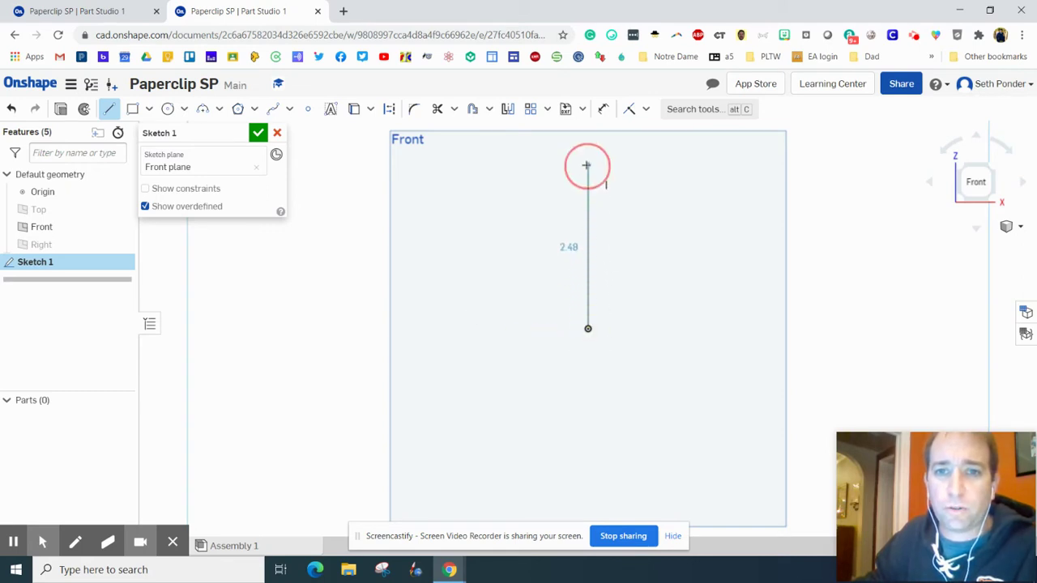
pyautogui.click(639, 165)
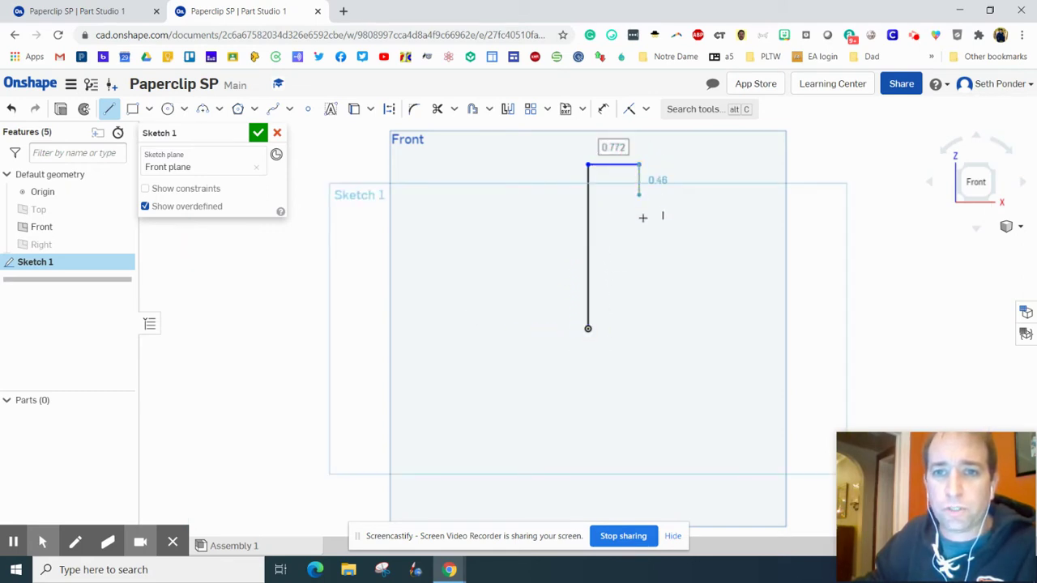
pyautogui.click(639, 462)
pyautogui.click(605, 462)
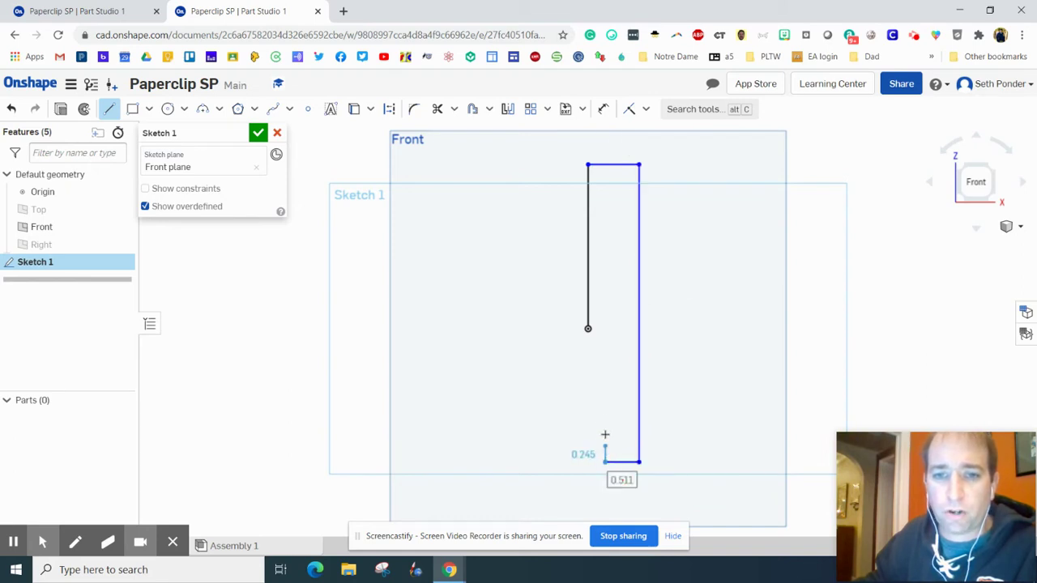
pyautogui.click(603, 220)
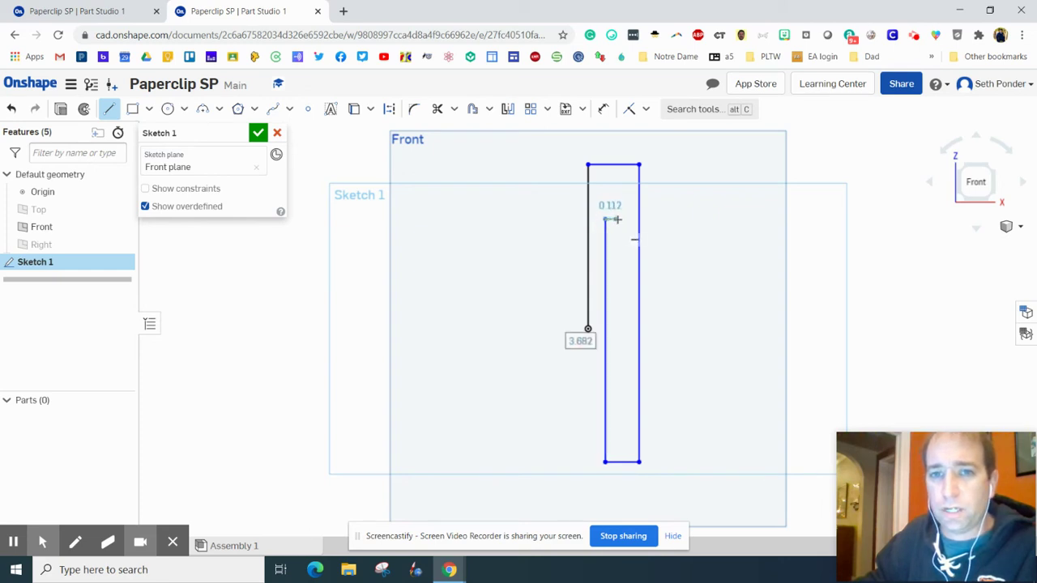
pyautogui.click(624, 220)
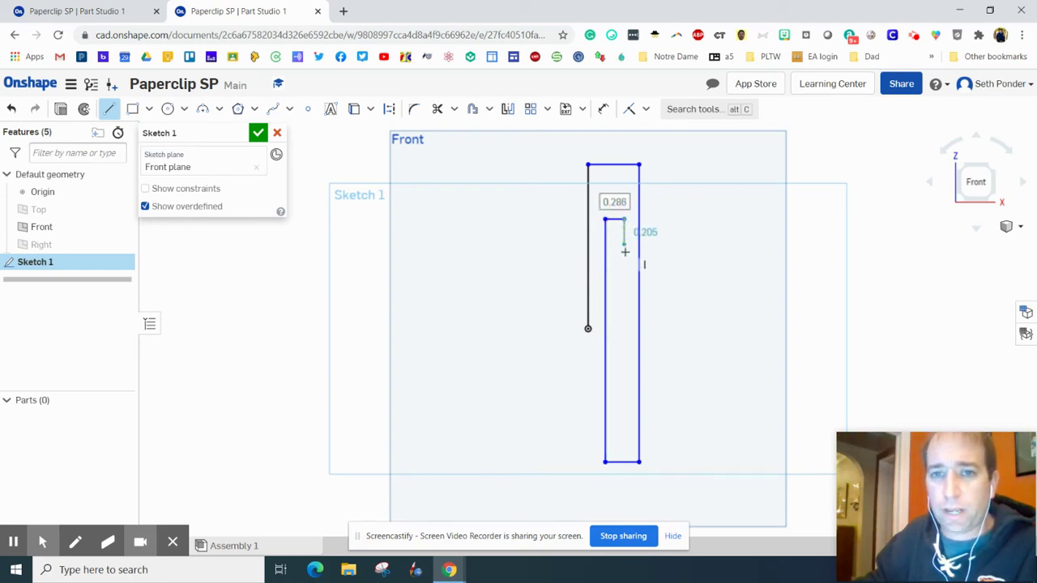
pyautogui.click(623, 380)
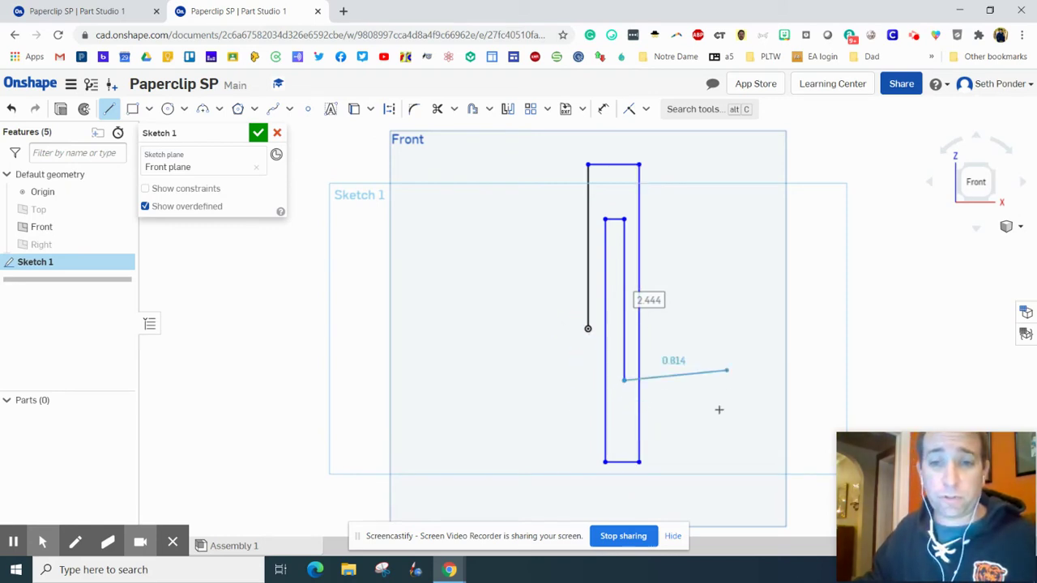
# - Stop drawing lines and try a Perpendicular constraint on the vertical origin line, then cancel it
pyautogui.press('Escape')
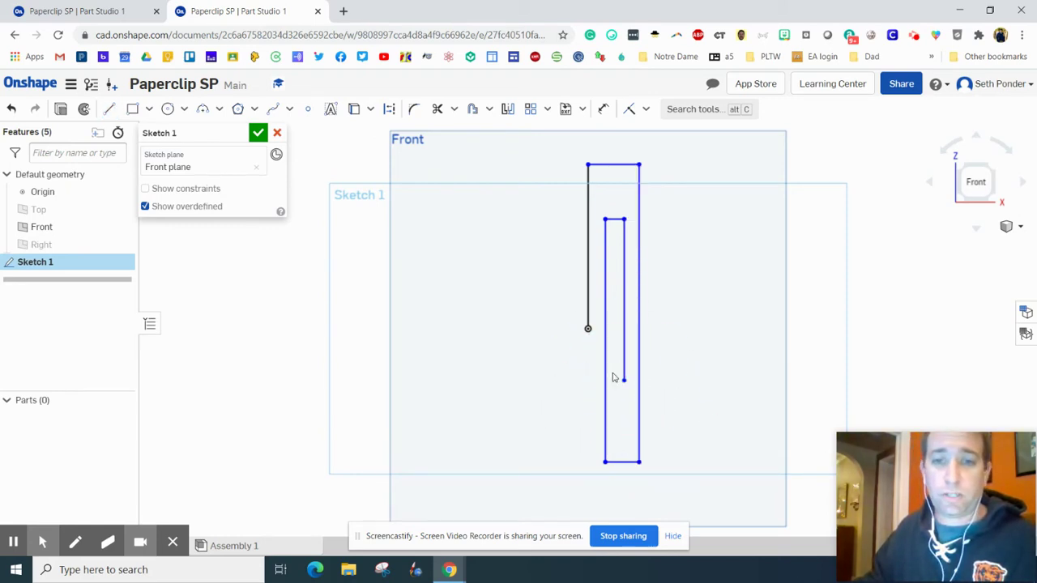
pyautogui.click(646, 111)
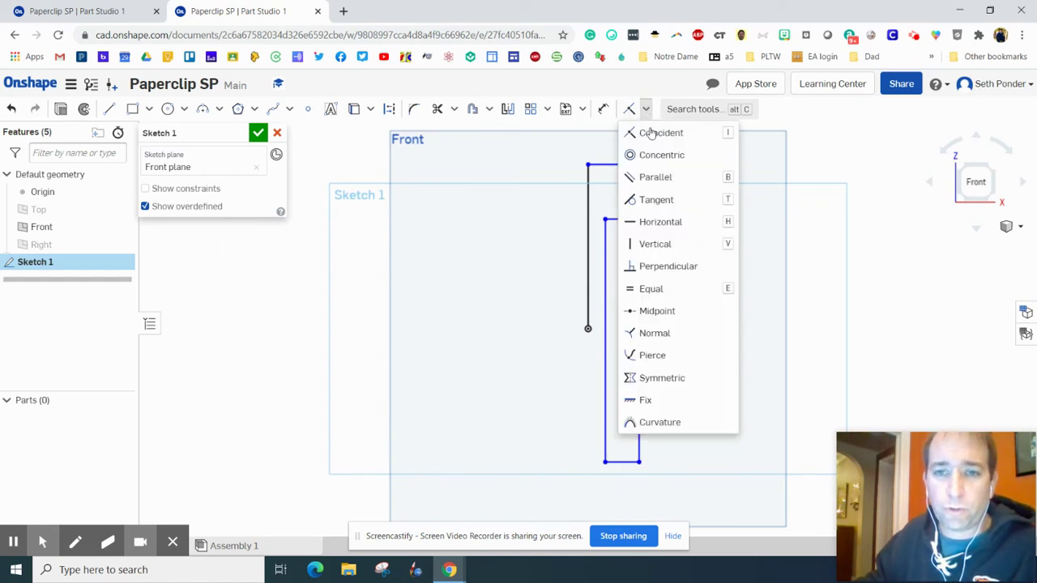
pyautogui.click(683, 270)
pyautogui.click(590, 194)
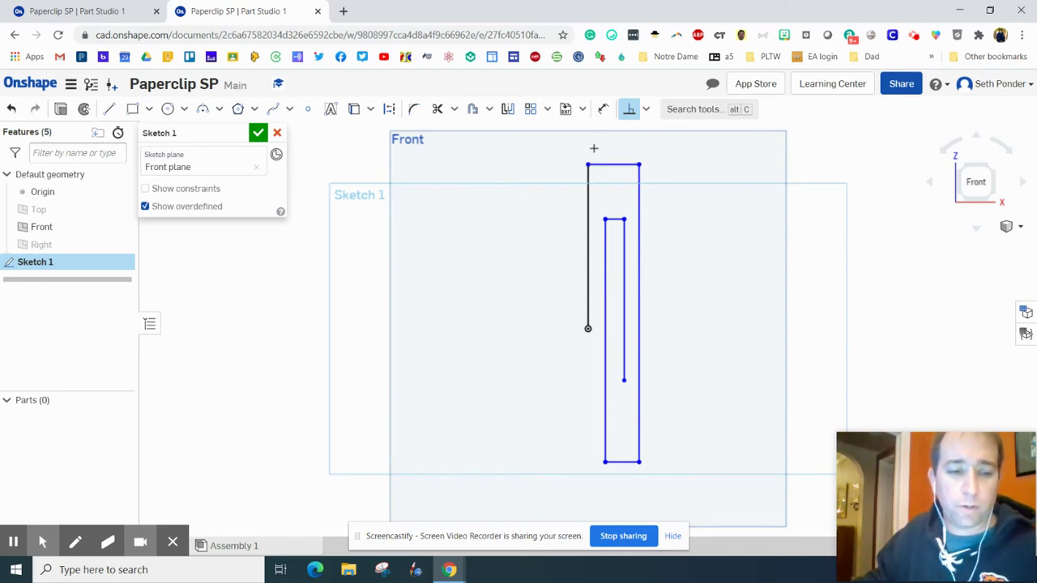
pyautogui.press('Escape')
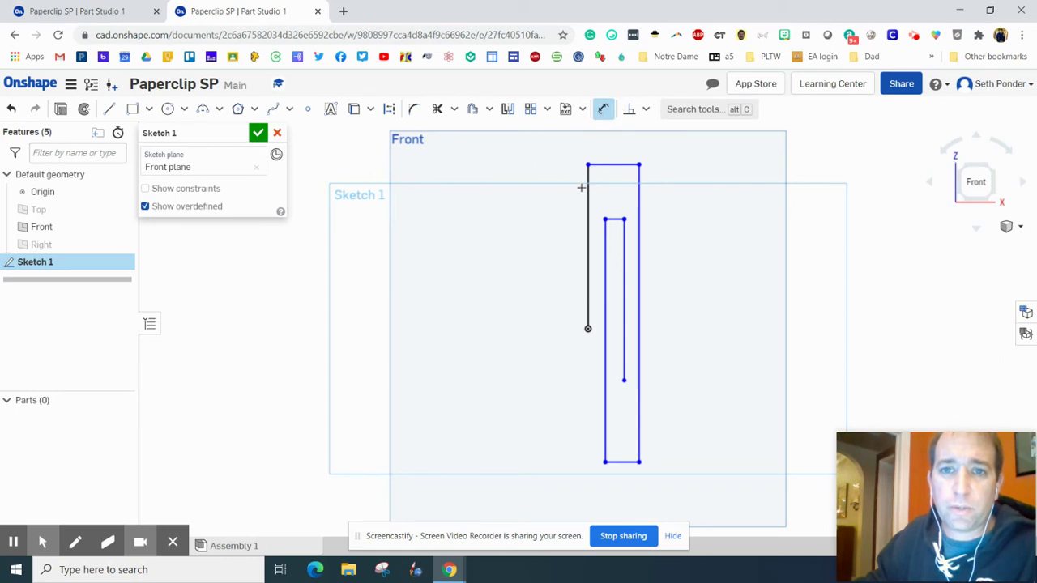
# - Dimension the outer lines: origin leg 3, top width 1, right side 5
pyautogui.click(584, 187)
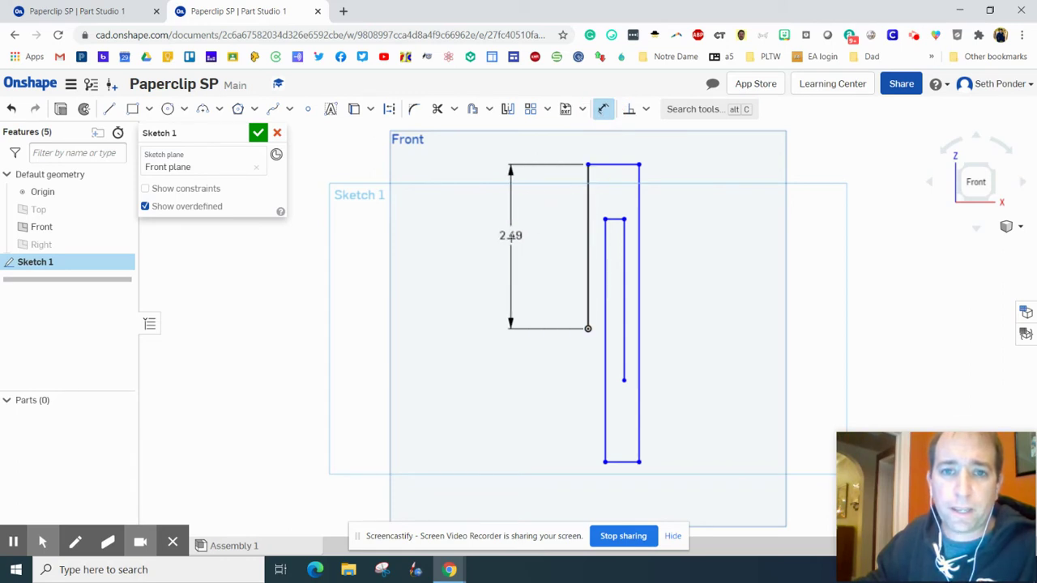
pyautogui.click(510, 236)
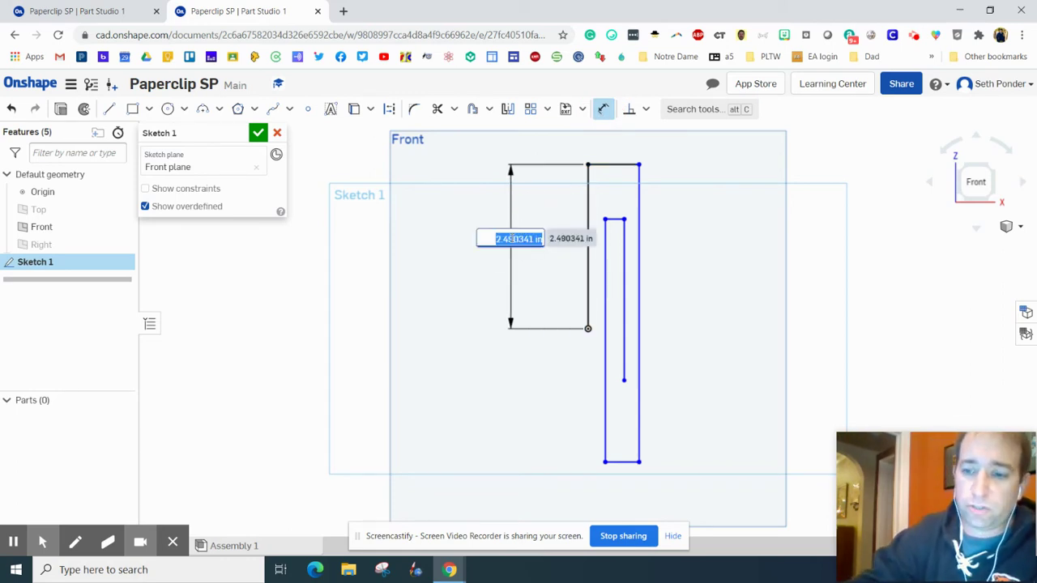
pyautogui.write('3')
pyautogui.press('Return')
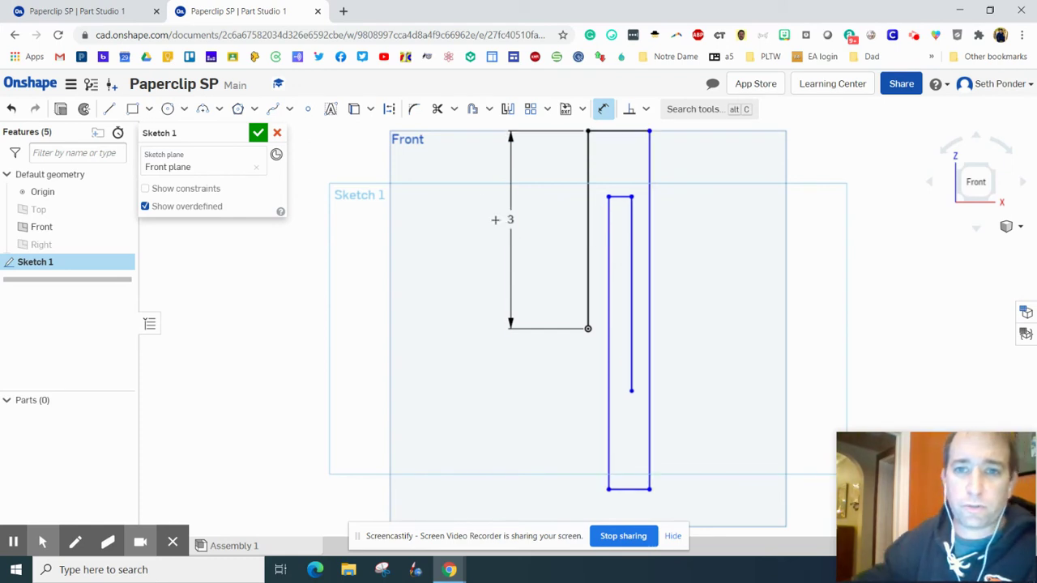
pyautogui.scroll(-3, 687, 174)
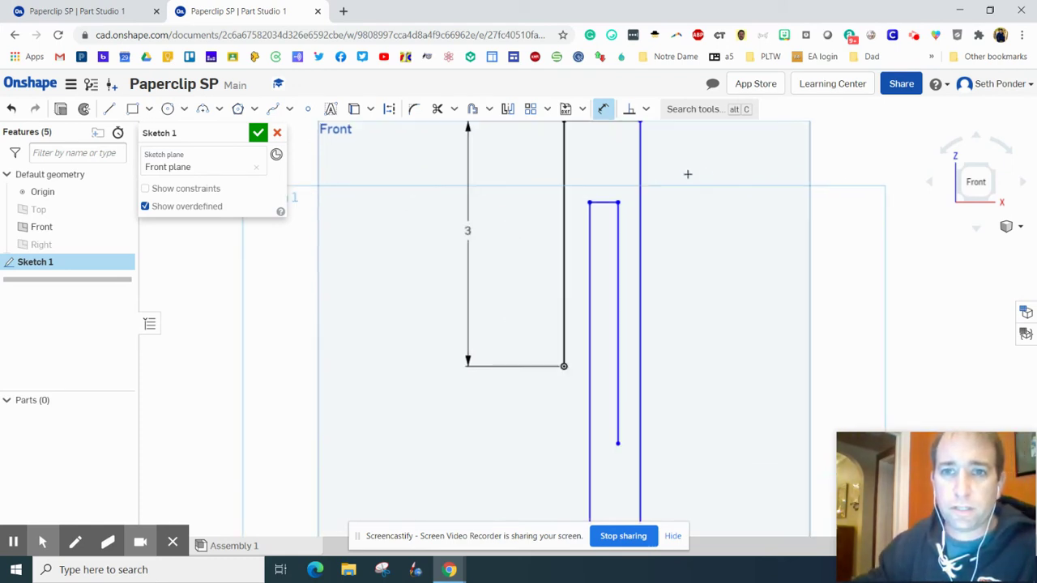
pyautogui.click(640, 148)
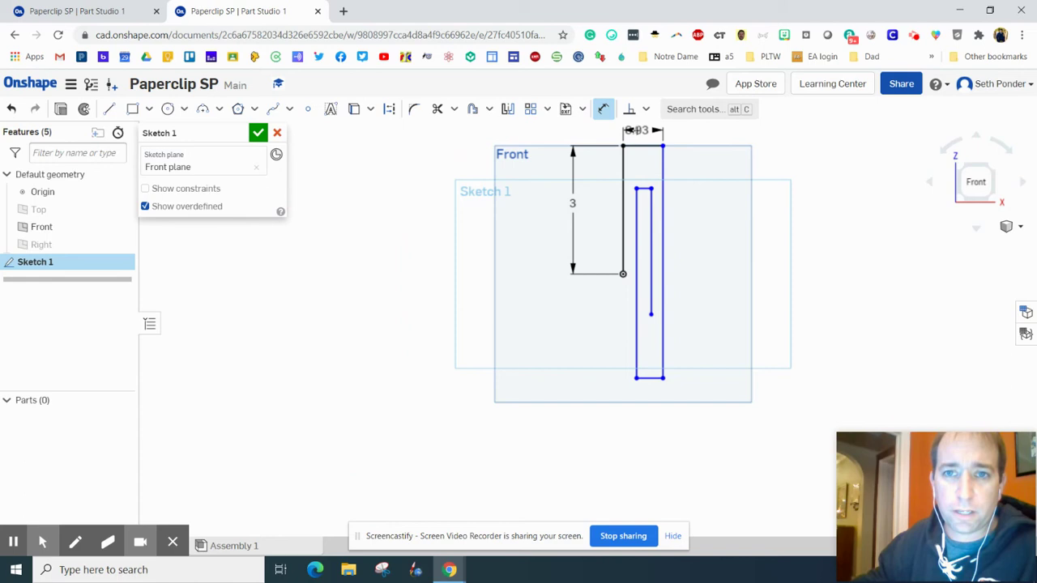
pyautogui.click(638, 130)
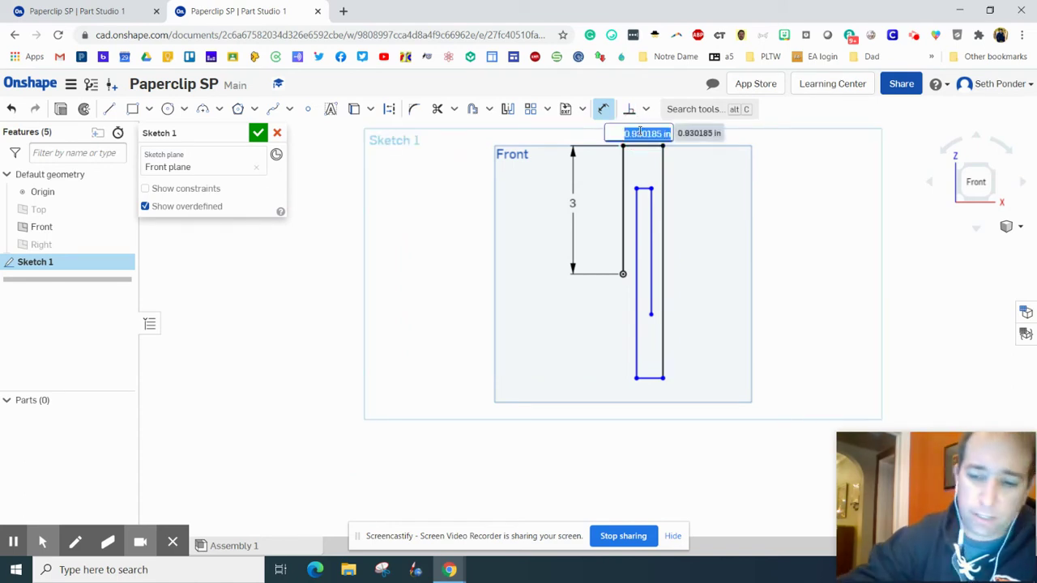
pyautogui.write('1')
pyautogui.press('Return')
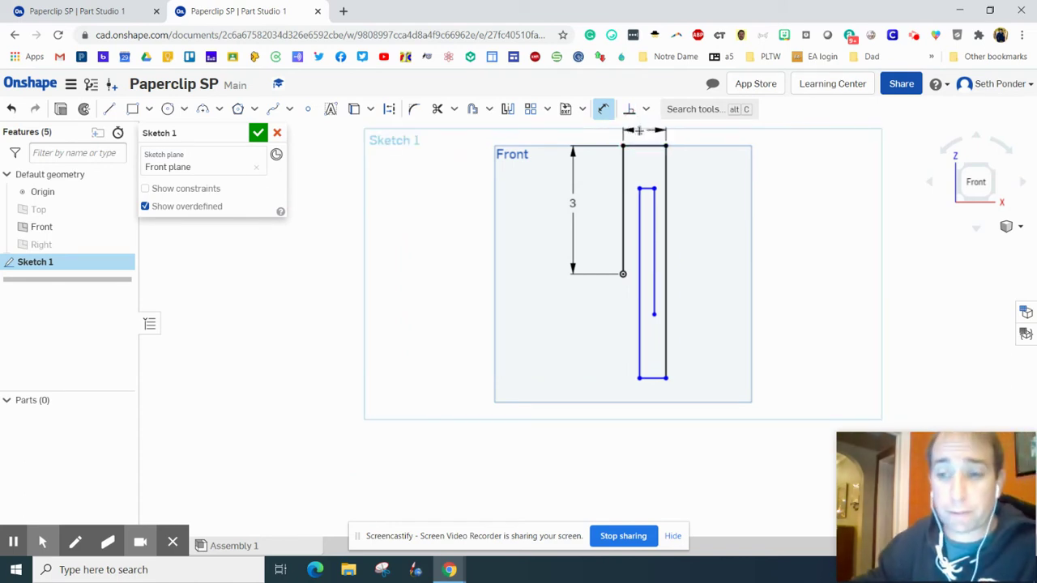
pyautogui.click(667, 171)
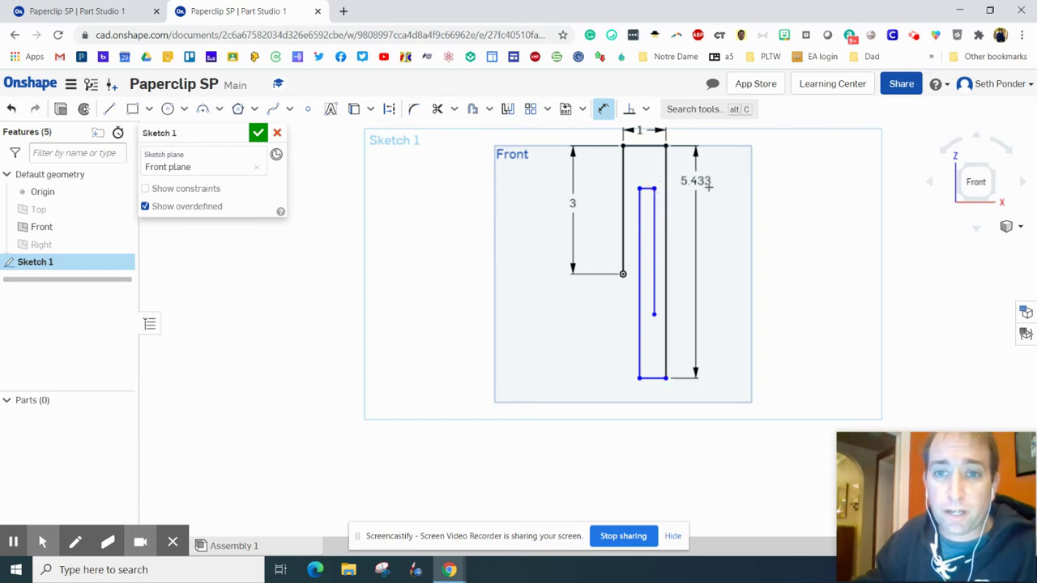
pyautogui.click(701, 209)
pyautogui.write('5')
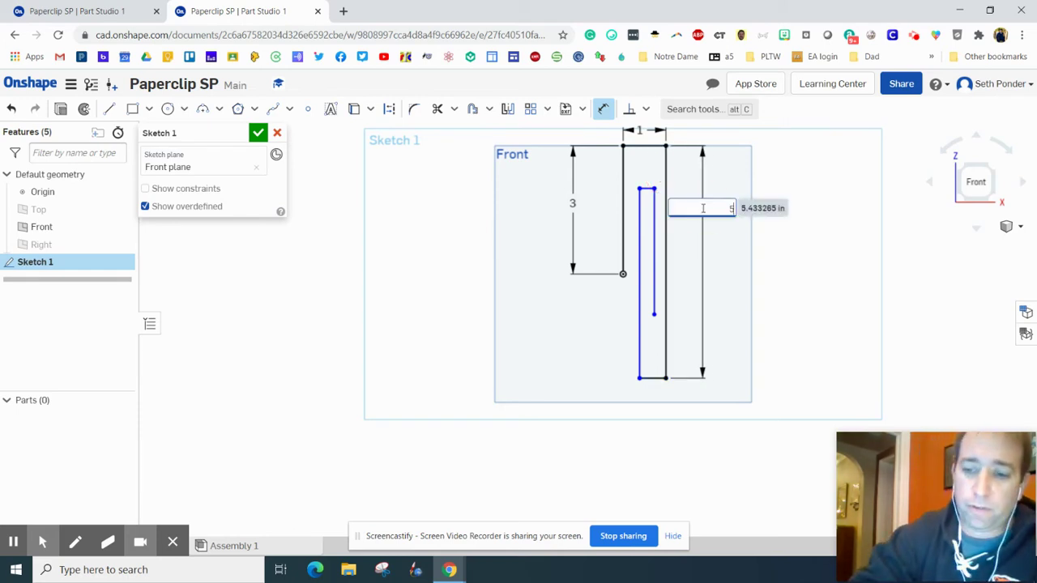
pyautogui.press('Return')
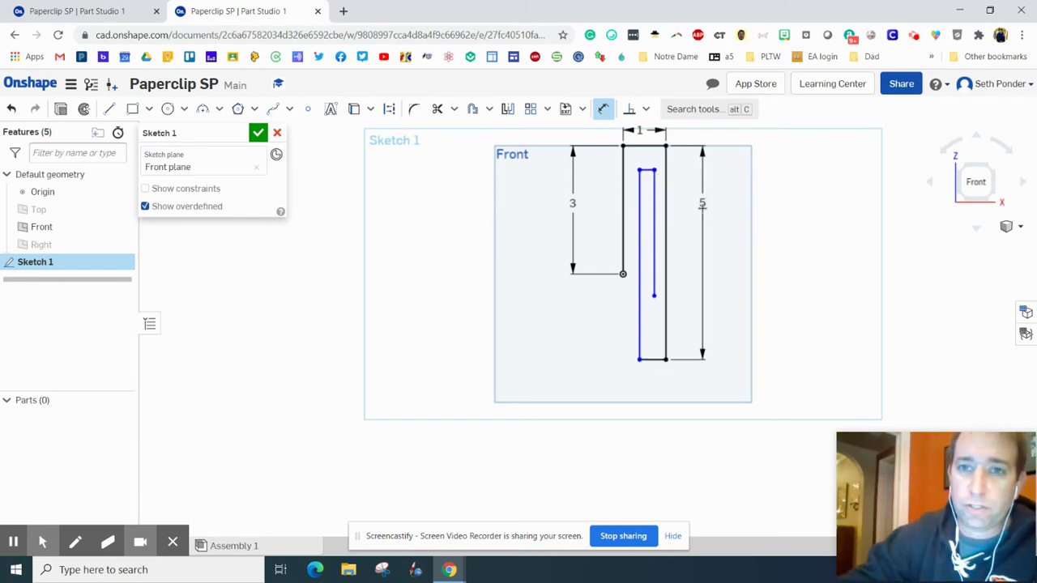
# - Dimension the slot bottom width to 0.75 and its left leg to 4
pyautogui.click(656, 362)
pyautogui.click(653, 385)
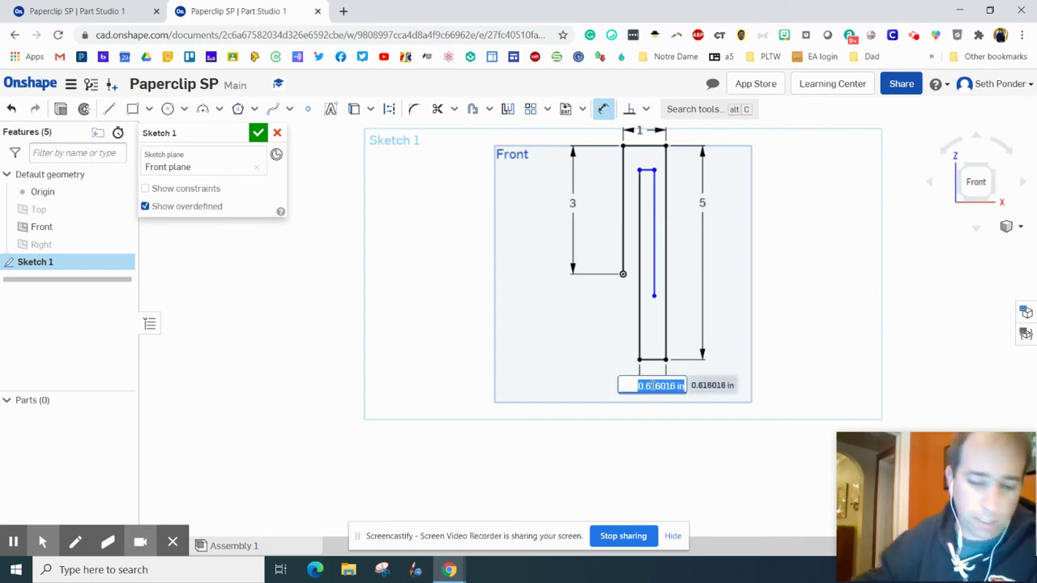
pyautogui.press('BackSpace')
pyautogui.press('Return')
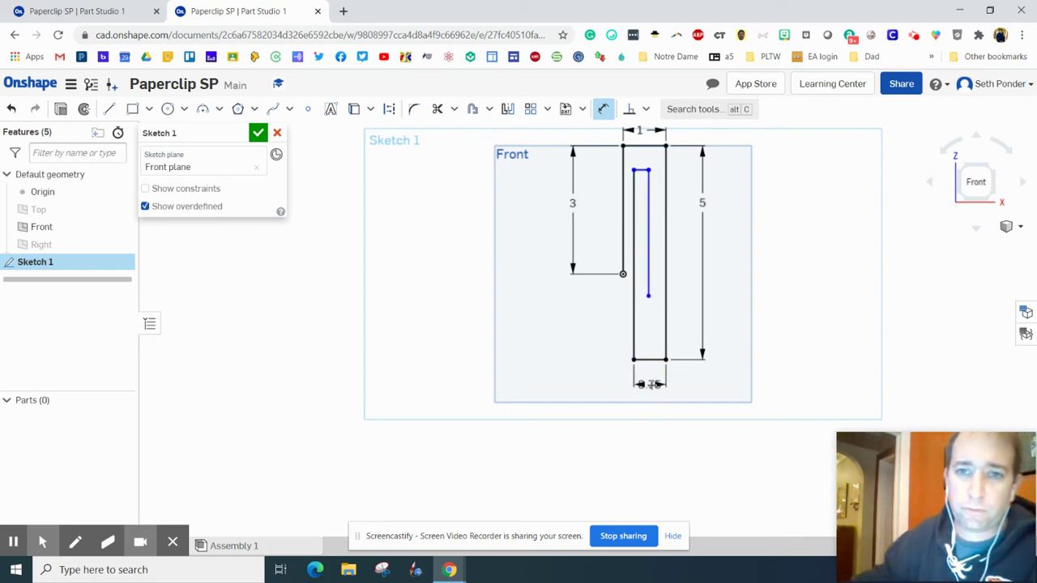
pyautogui.click(634, 342)
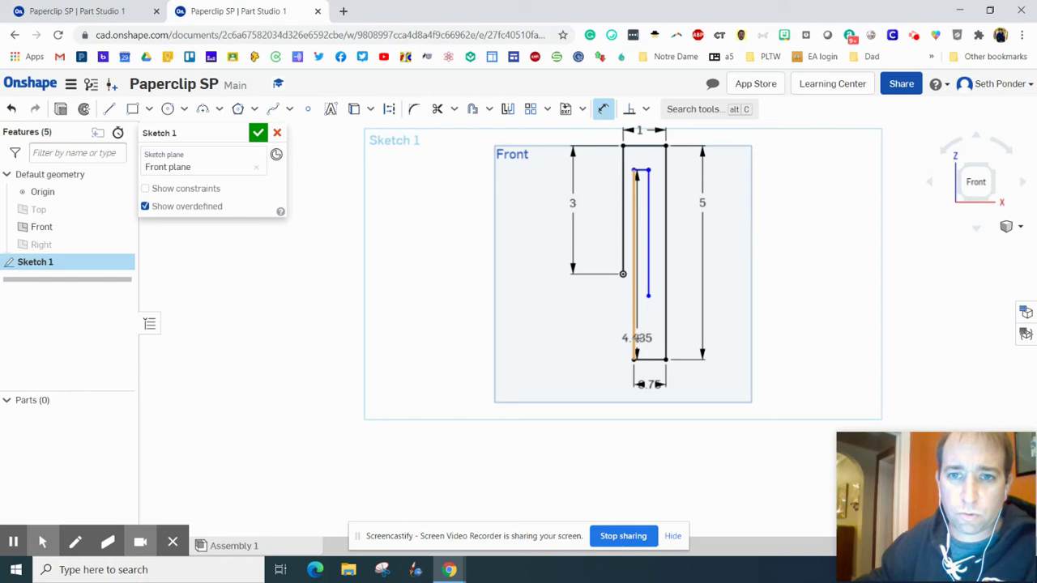
pyautogui.click(640, 326)
pyautogui.write('4')
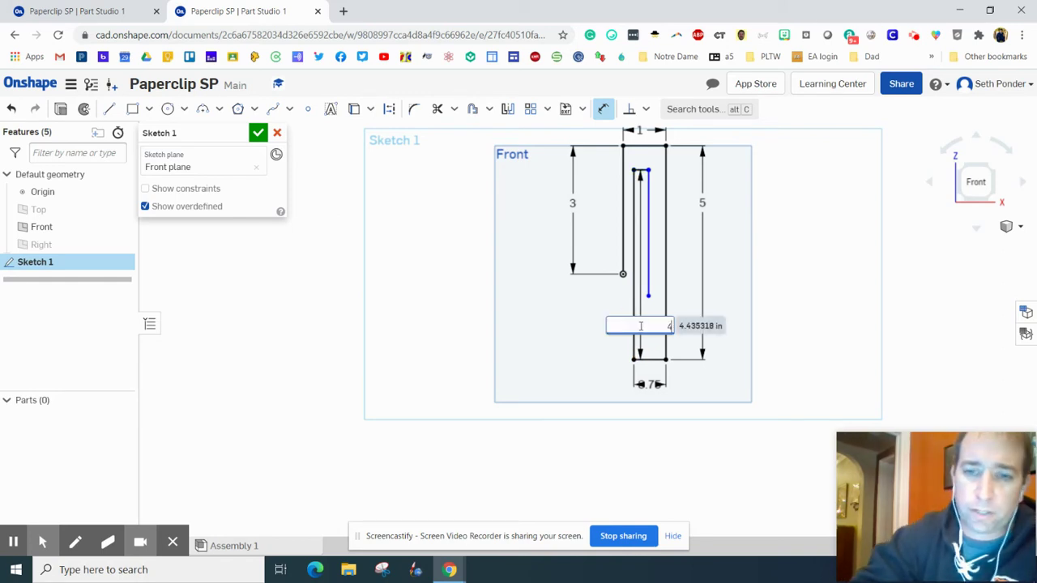
pyautogui.press('Return')
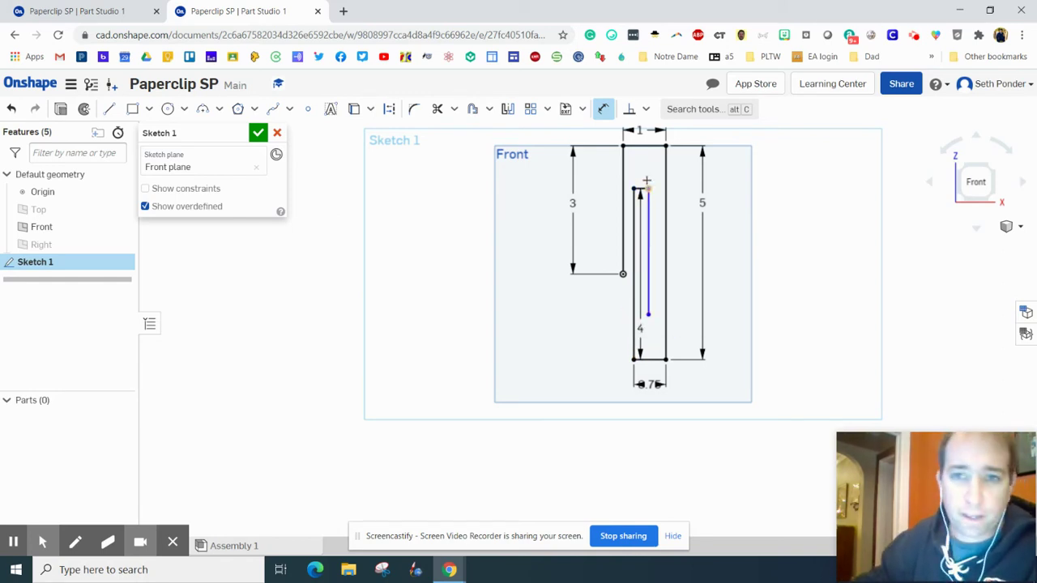
# - Dimension the inner top segment to 0.5 and inner leg to 3, then fit the view
pyautogui.scroll(3, 640, 188)
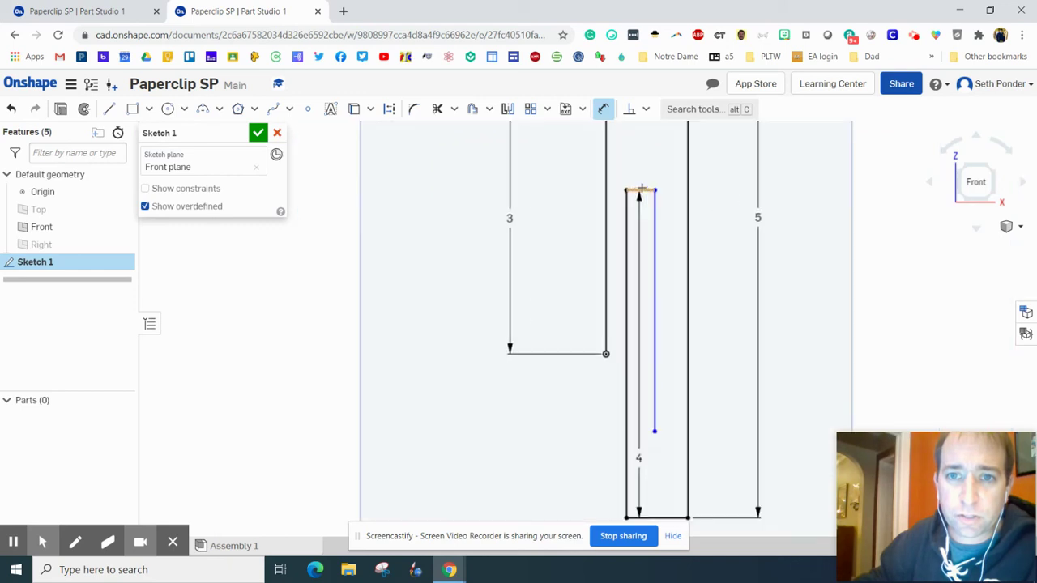
pyautogui.click(640, 190)
pyautogui.click(639, 175)
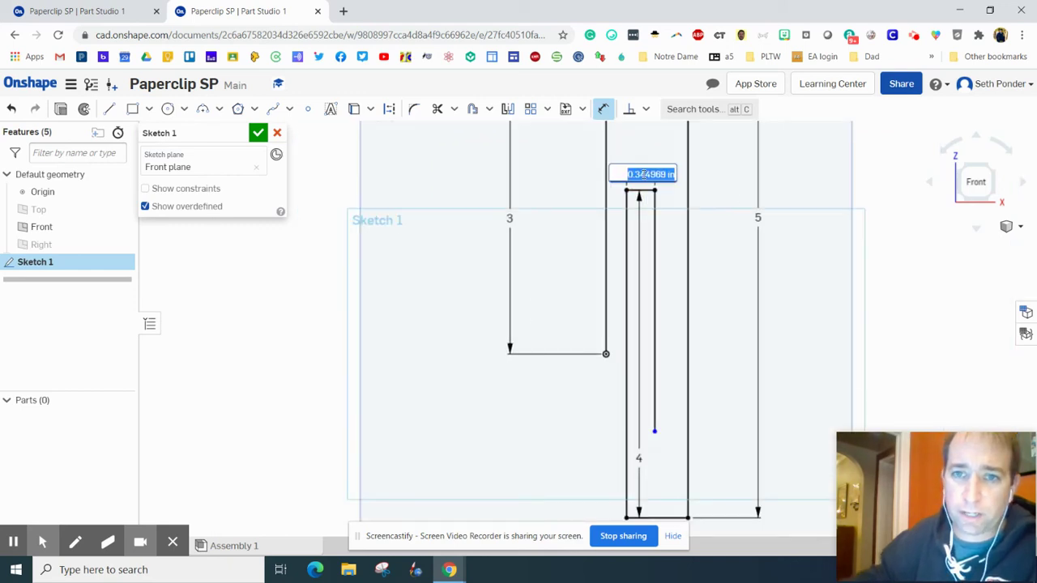
pyautogui.write('0.5')
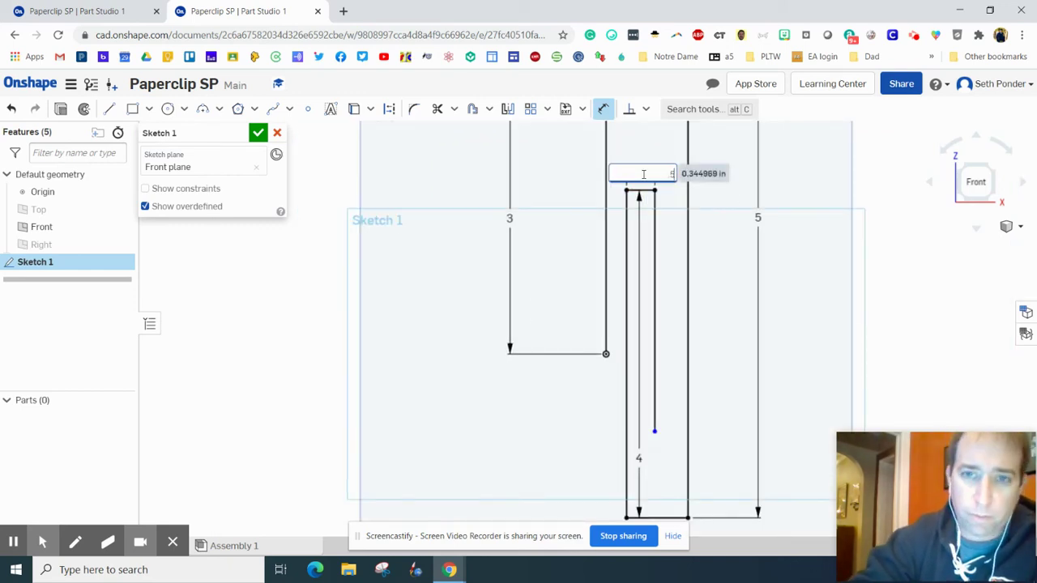
pyautogui.press('Return')
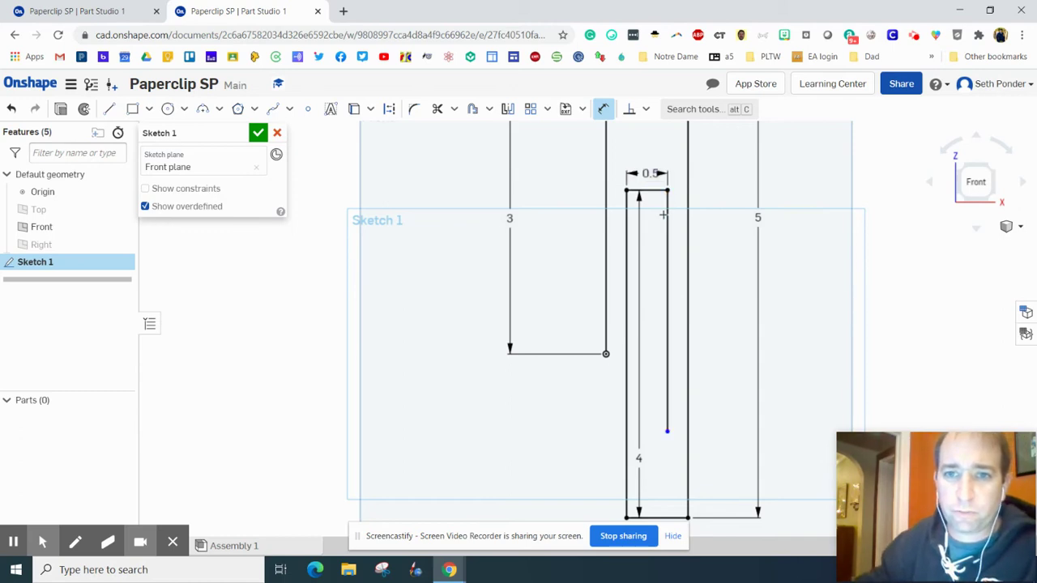
pyautogui.click(667, 215)
pyautogui.click(659, 231)
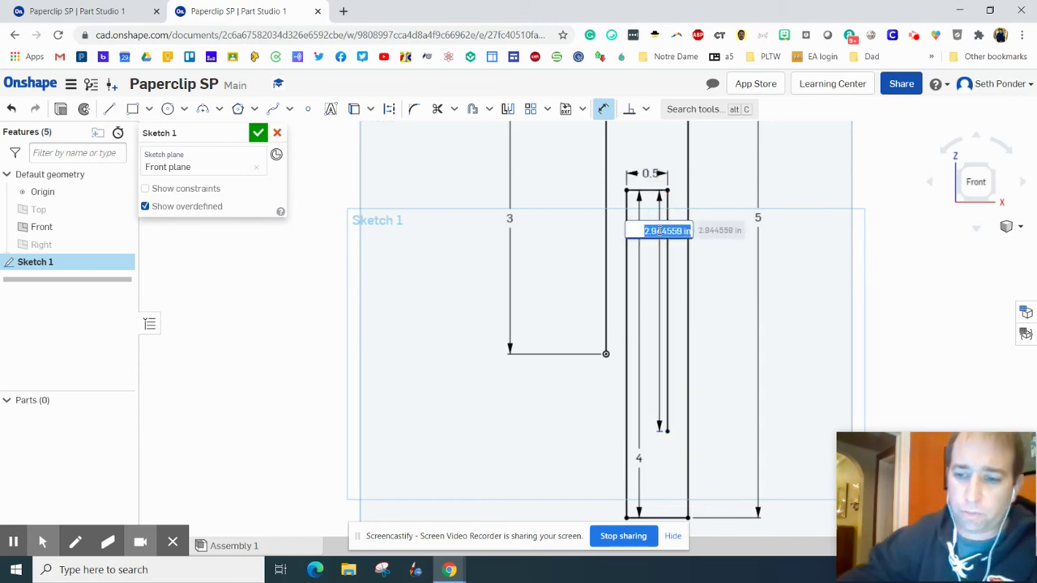
pyautogui.write('3')
pyautogui.press('Return')
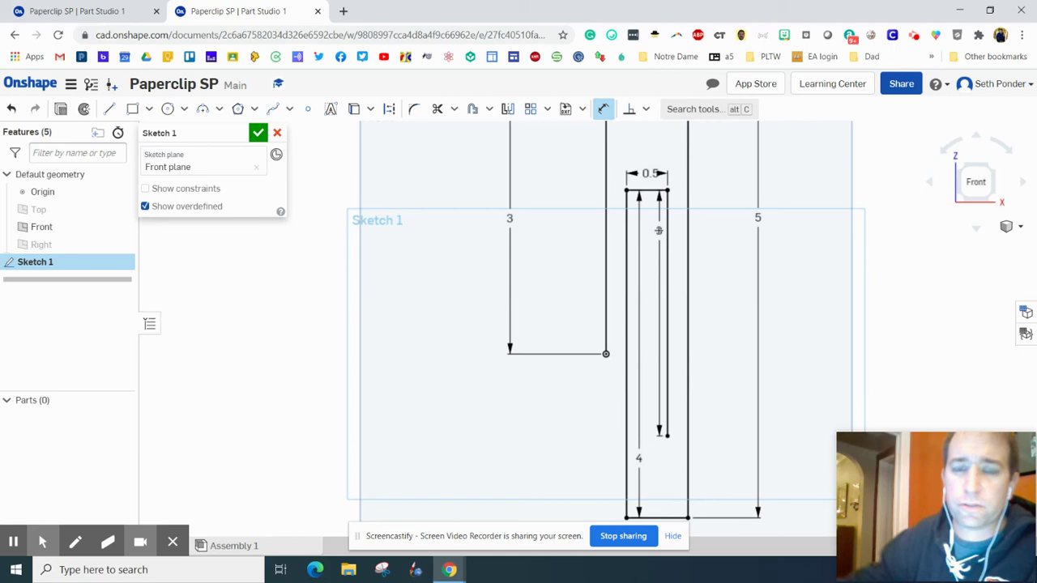
pyautogui.click(975, 181)
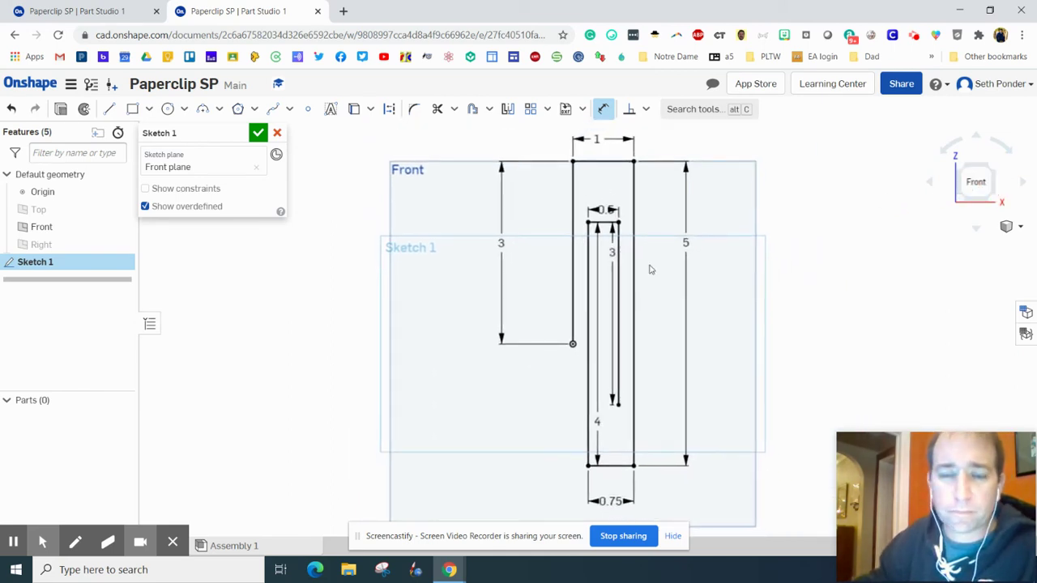
# - Draw circles of Ø1 at the outer top, Ø0.5 at the slot top, Ø0.75 at the slot bottom
pyautogui.click(167, 109)
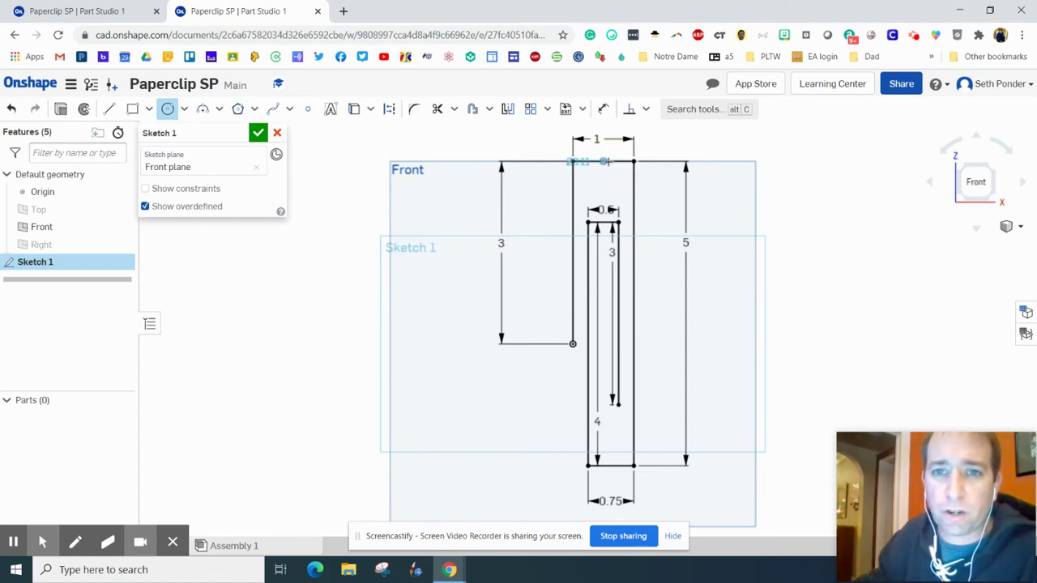
pyautogui.click(603, 162)
pyautogui.click(635, 165)
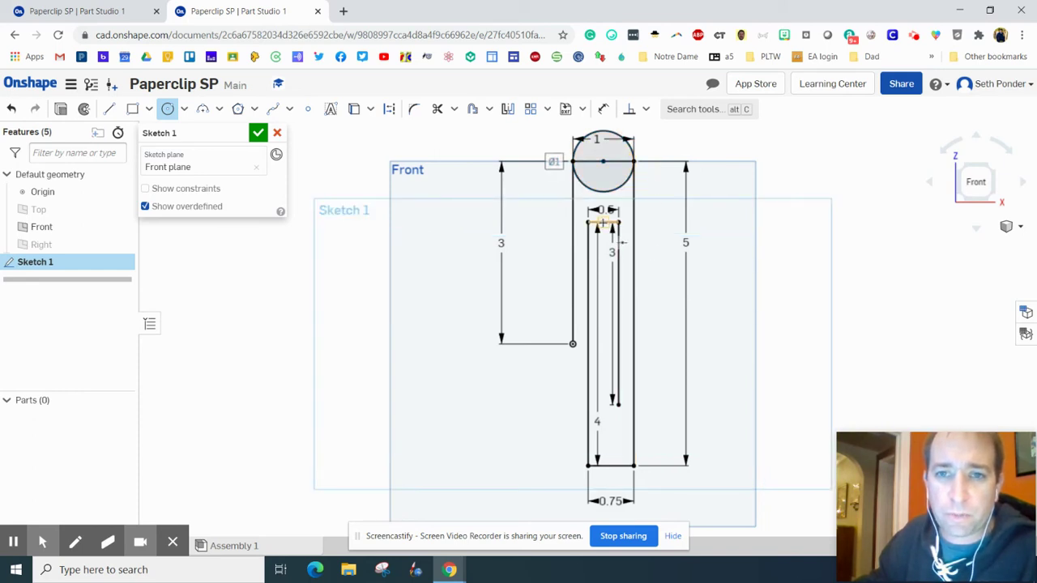
pyautogui.click(603, 221)
pyautogui.click(618, 224)
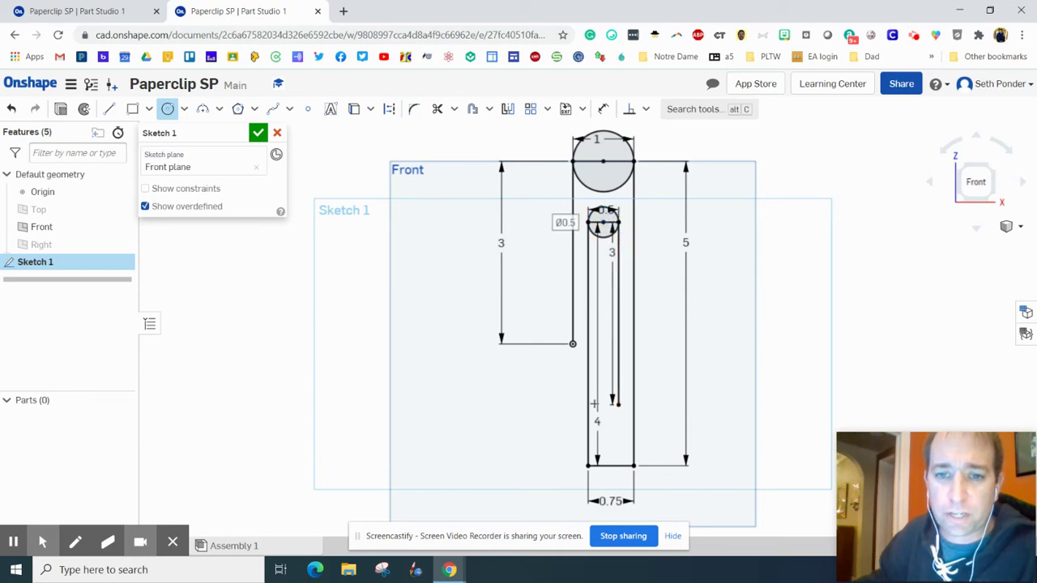
pyautogui.click(612, 466)
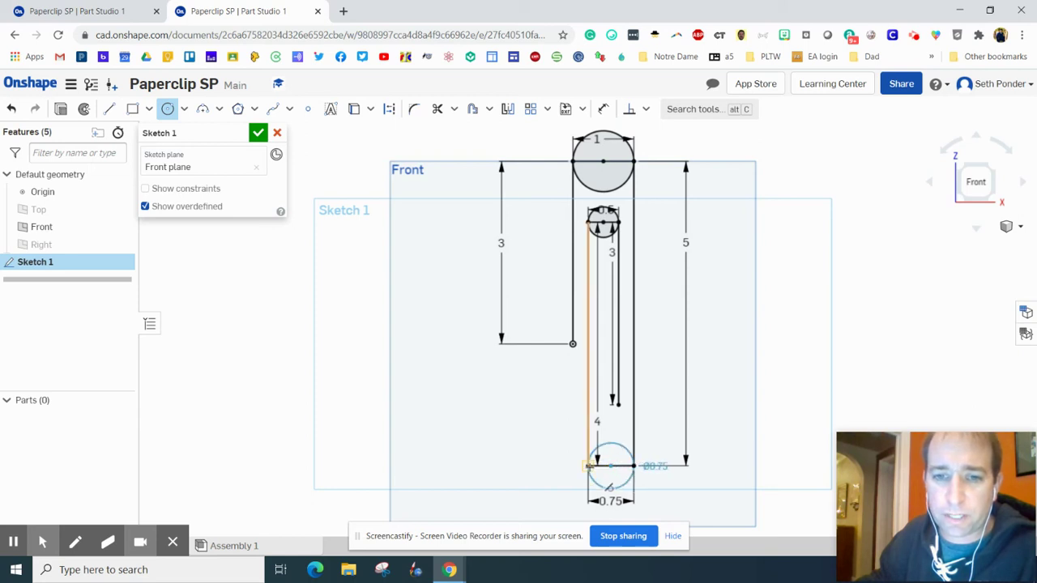
pyautogui.click(588, 466)
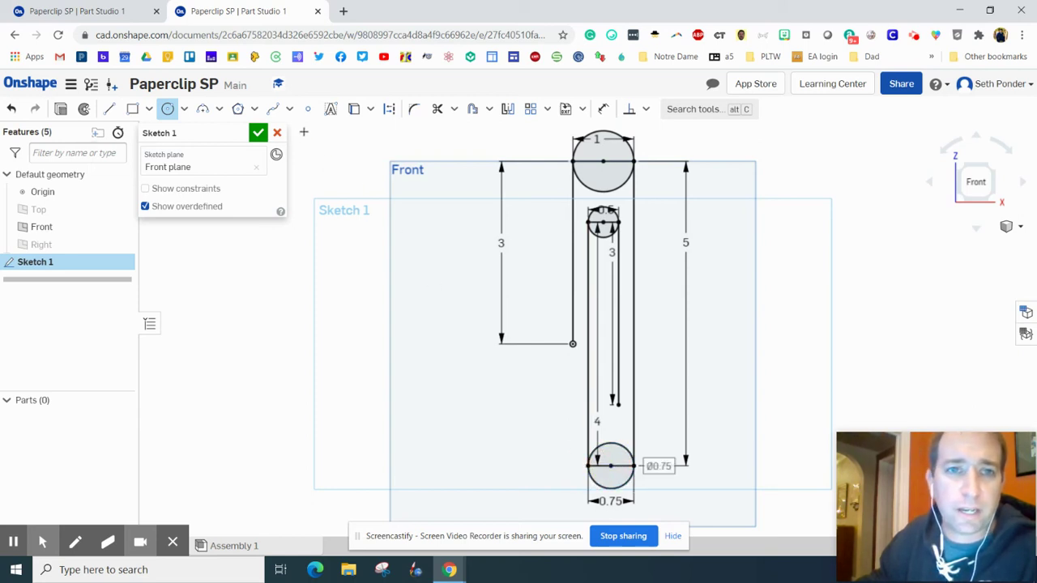
# - Trim the circle halves and cross segments into rounded bends and close Sketch 1
pyautogui.click(437, 109)
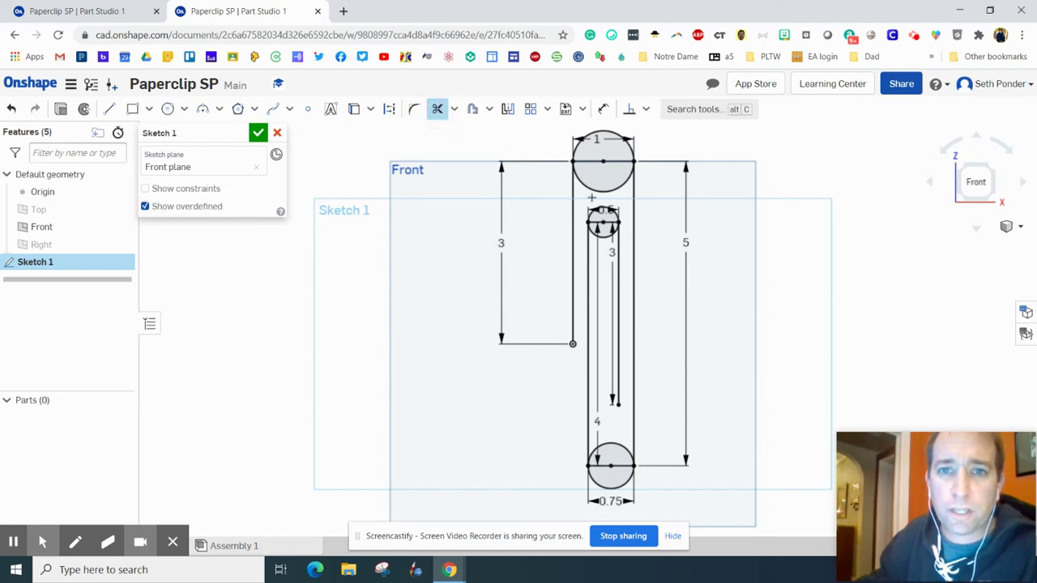
pyautogui.click(598, 190)
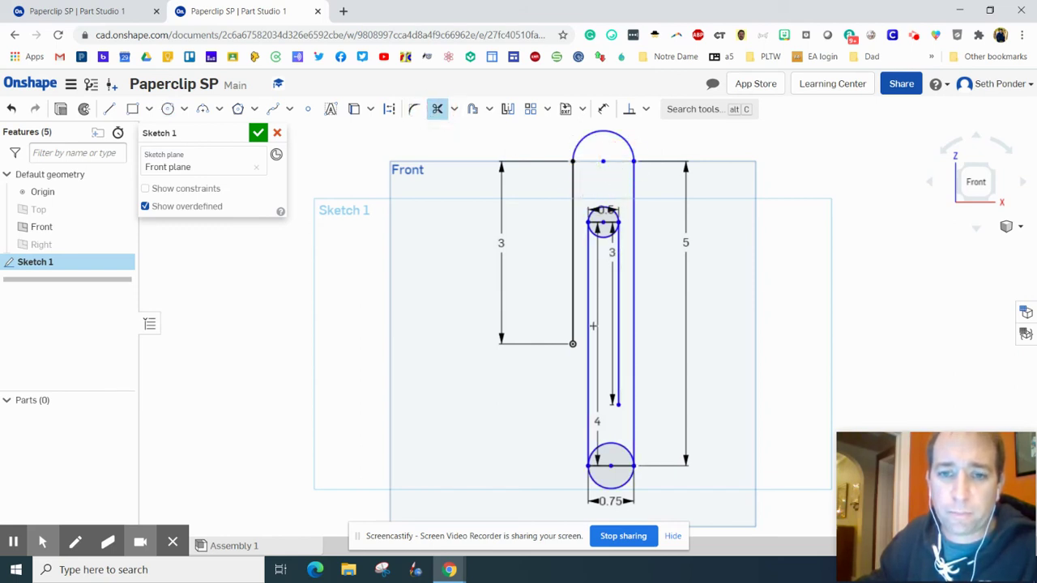
pyautogui.click(605, 231)
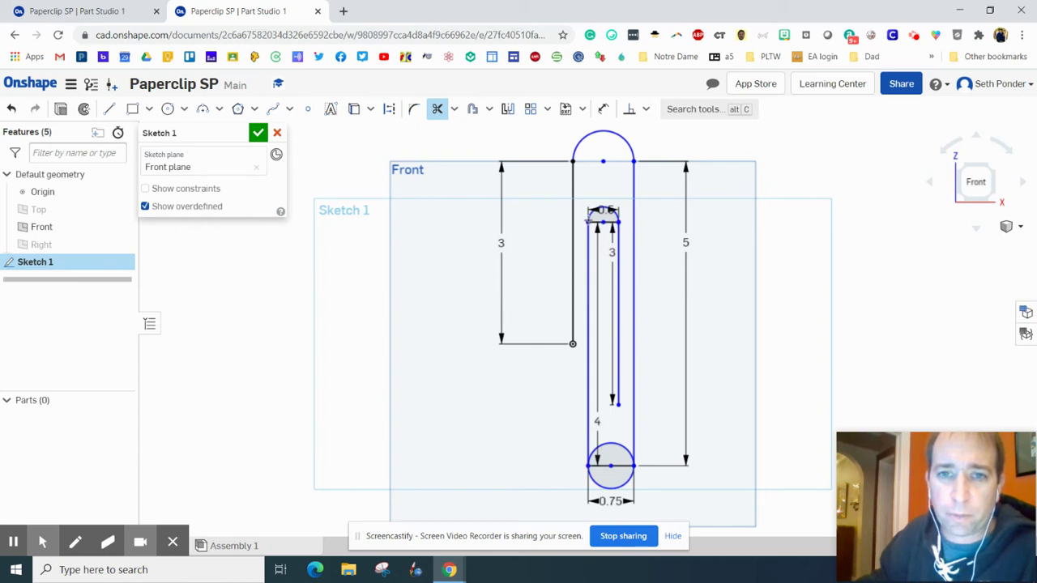
pyautogui.click(595, 221)
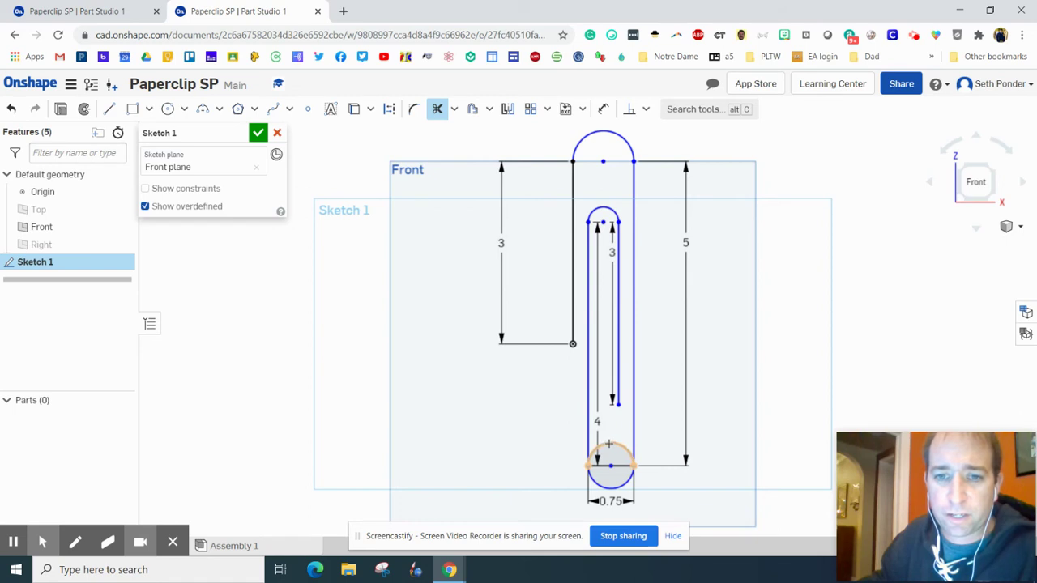
pyautogui.click(605, 459)
pyautogui.click(615, 465)
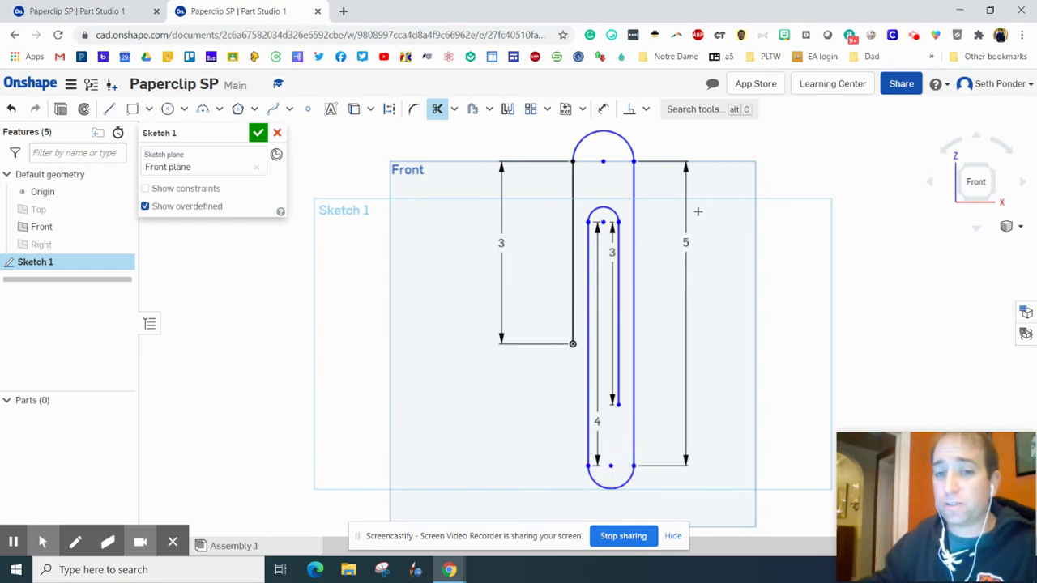
pyautogui.click(258, 134)
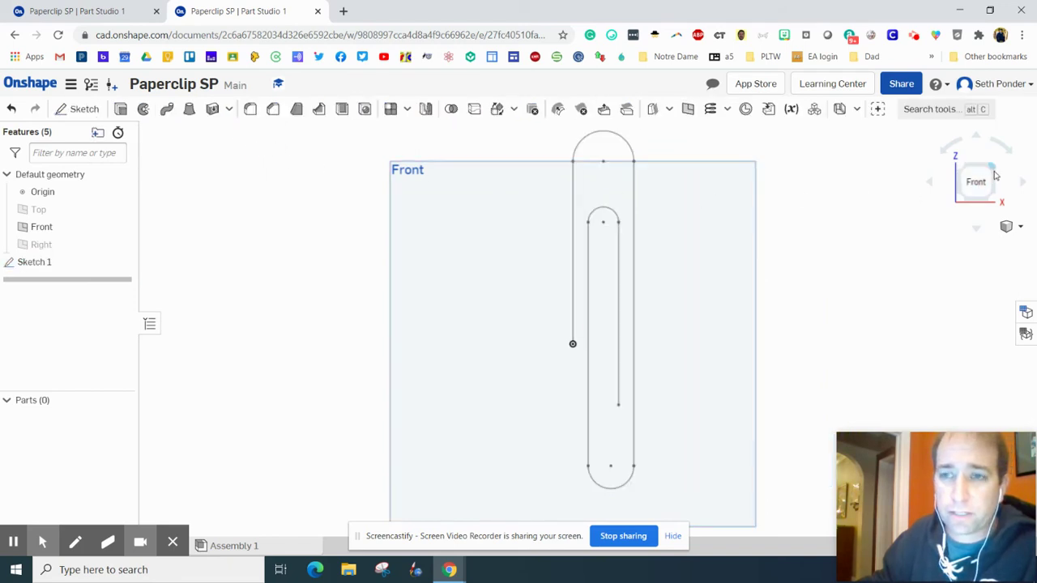
# - Show the Top plane in isometric view and start Sketch 2 on it, viewed from above
pyautogui.click(1009, 227)
pyautogui.click(990, 243)
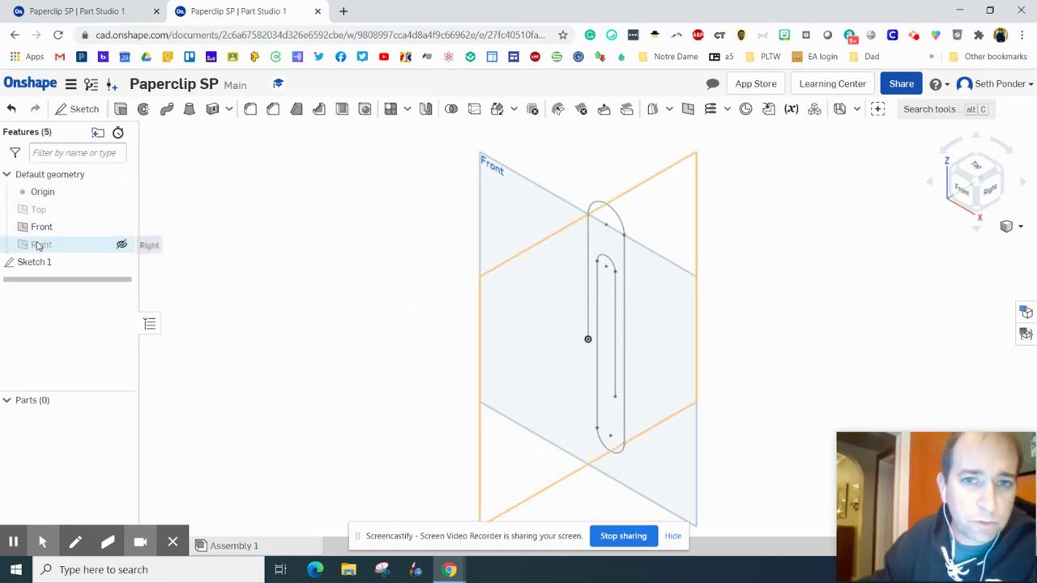
pyautogui.click(122, 210)
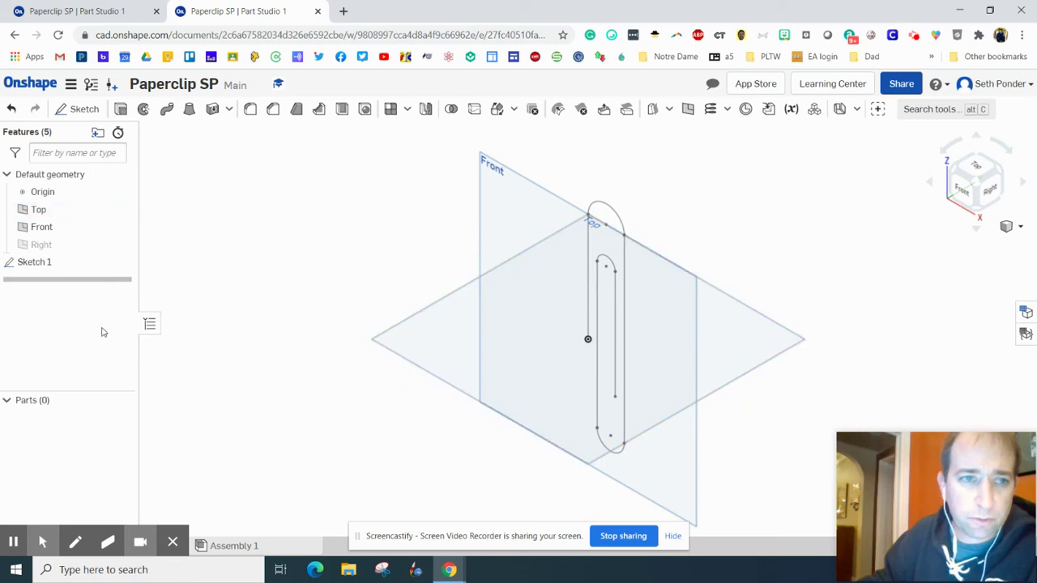
pyautogui.click(84, 108)
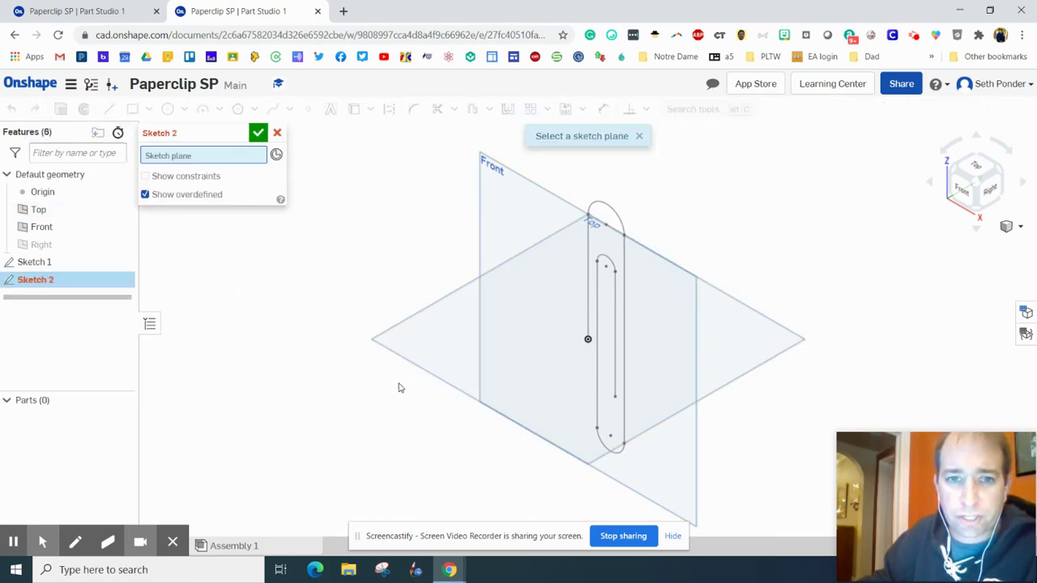
pyautogui.click(421, 364)
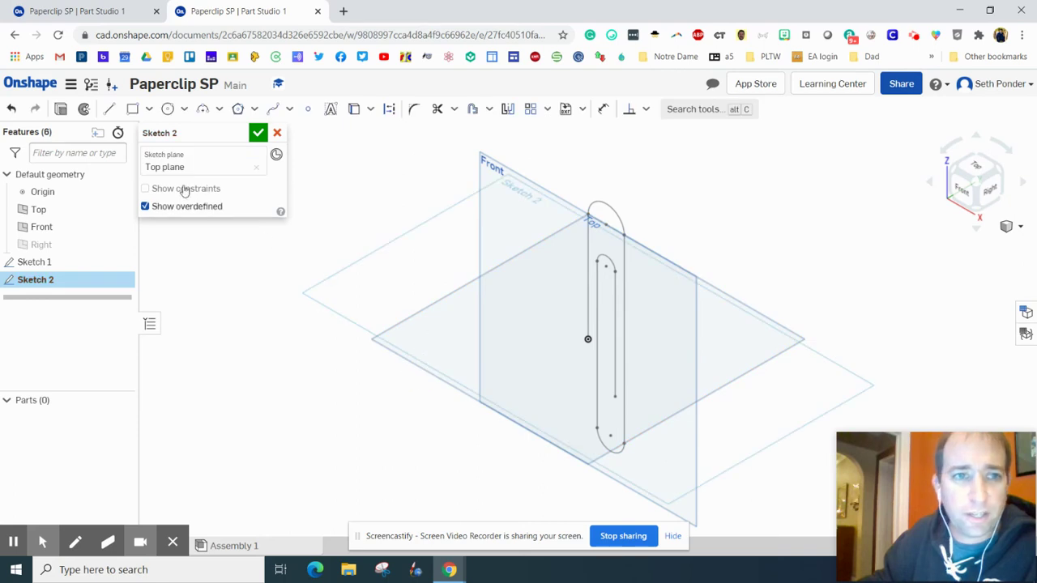
pyautogui.click(977, 168)
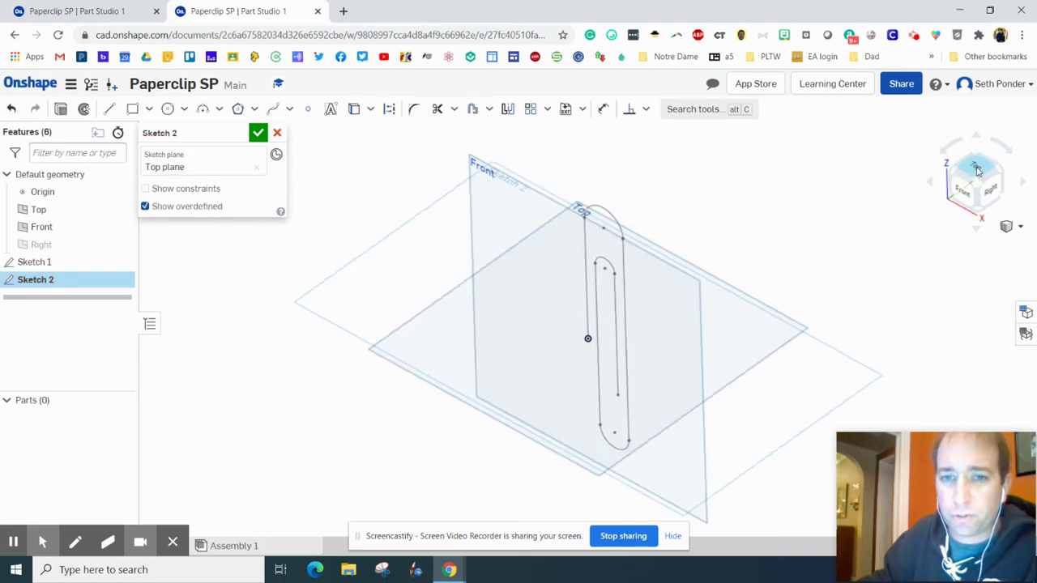
# - Draw a circle at the origin, dimension its diameter to 0.15, and finish Sketch 2
pyautogui.click(167, 108)
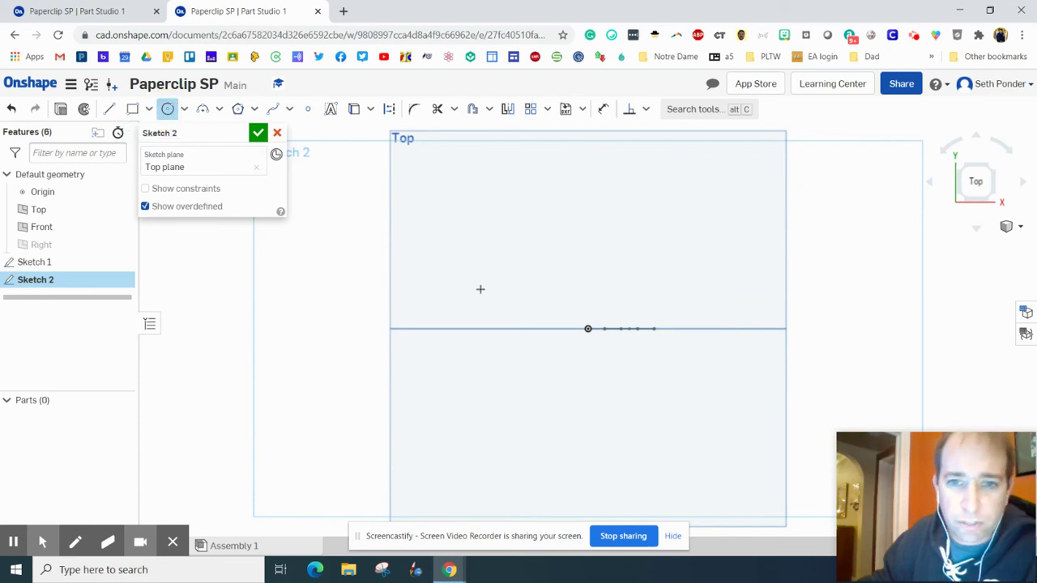
pyautogui.click(587, 328)
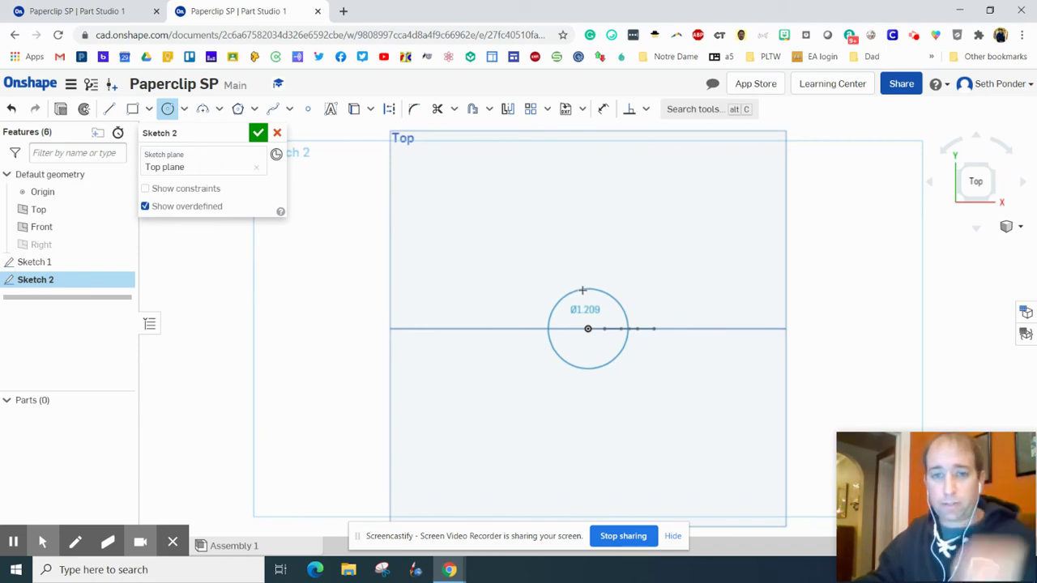
pyautogui.click(583, 288)
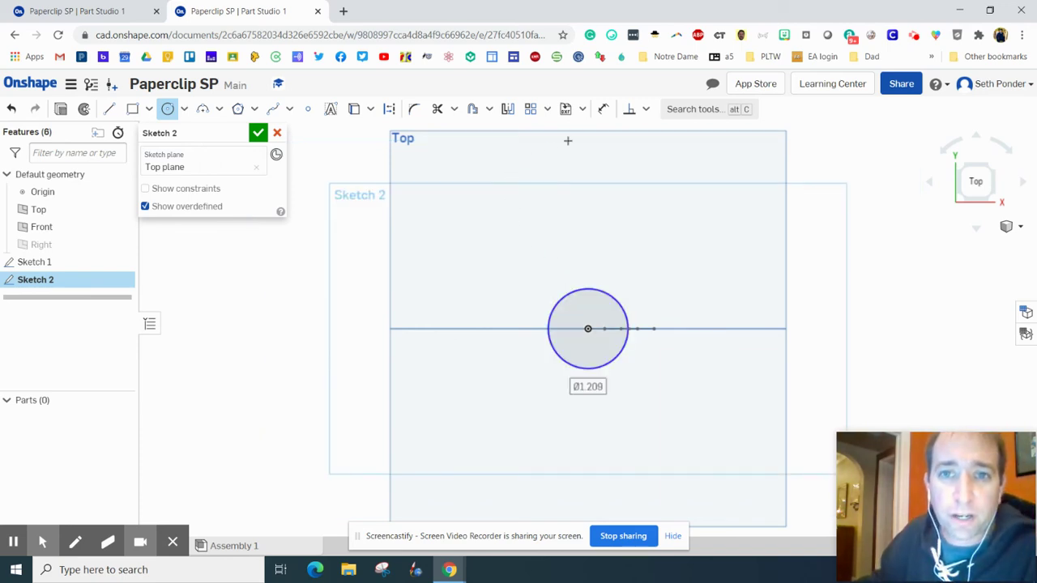
pyautogui.click(603, 112)
pyautogui.click(567, 292)
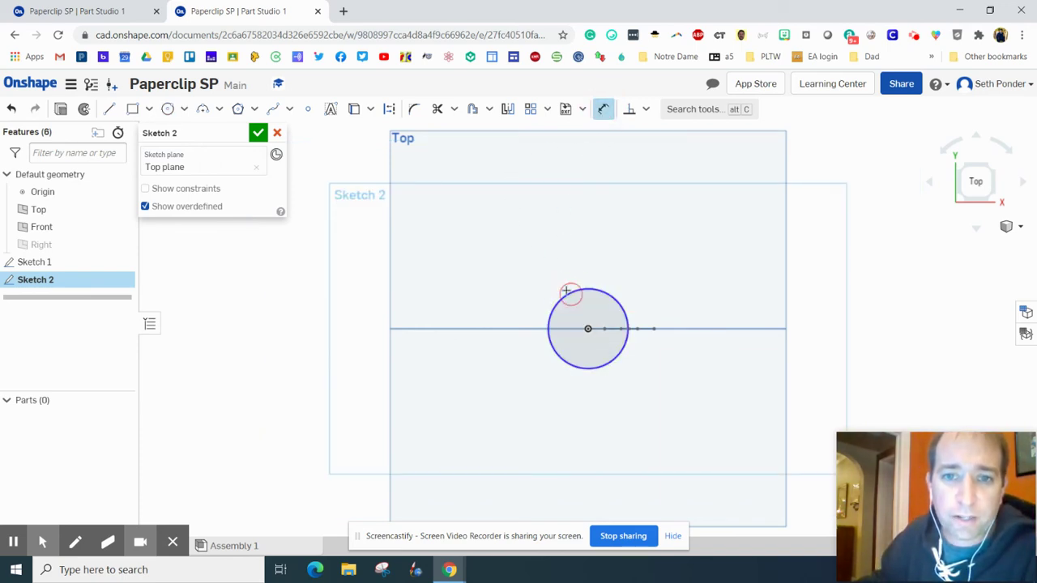
pyautogui.click(548, 266)
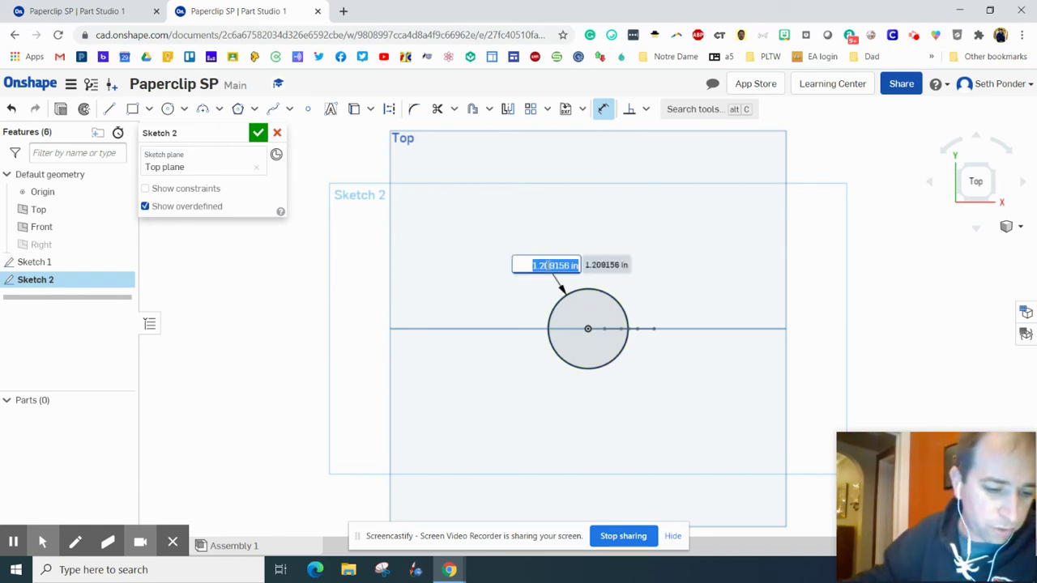
pyautogui.press('BackSpace')
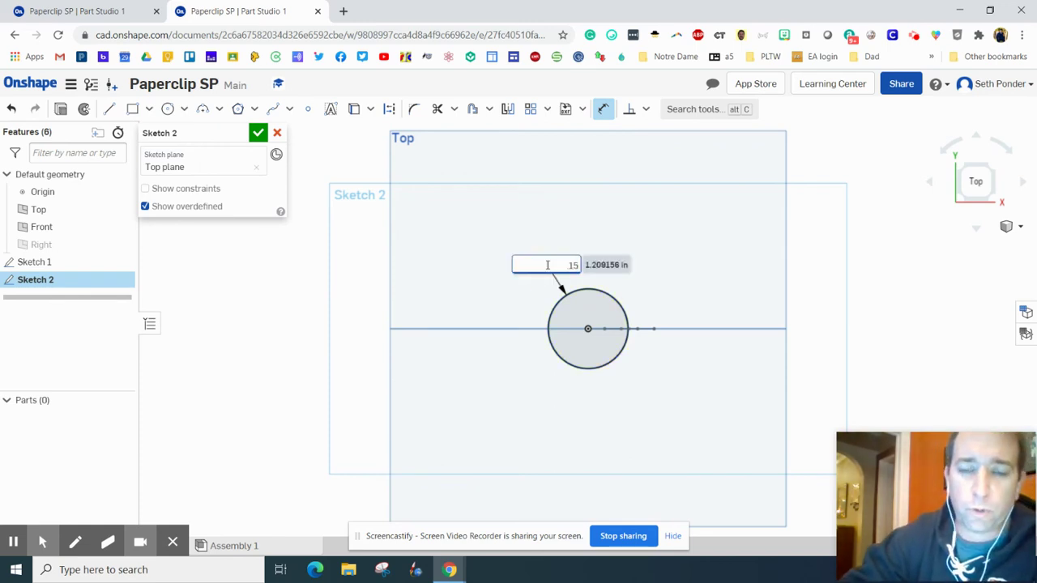
pyautogui.write('.15')
pyautogui.press('Return')
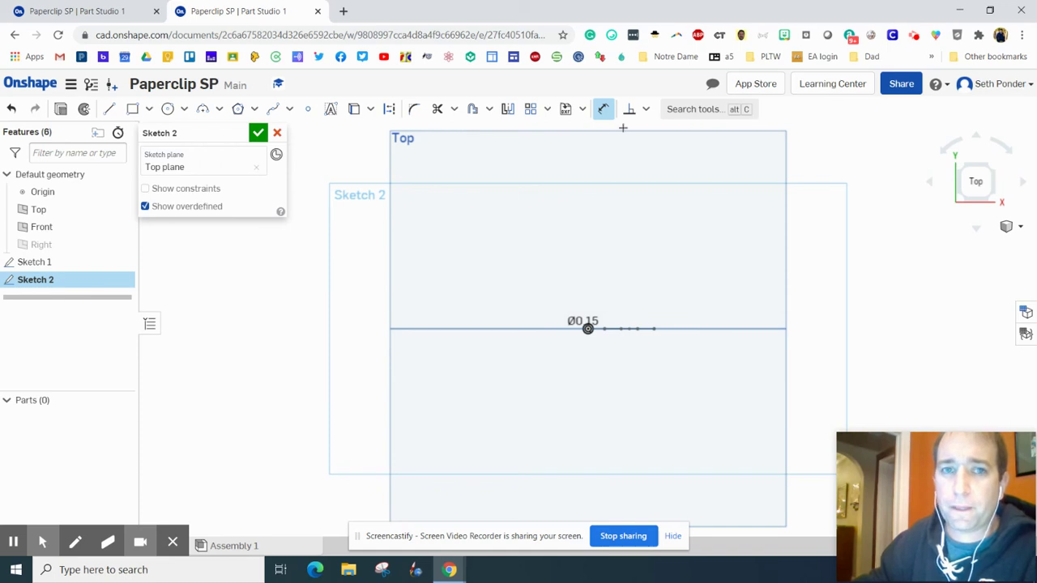
pyautogui.click(257, 132)
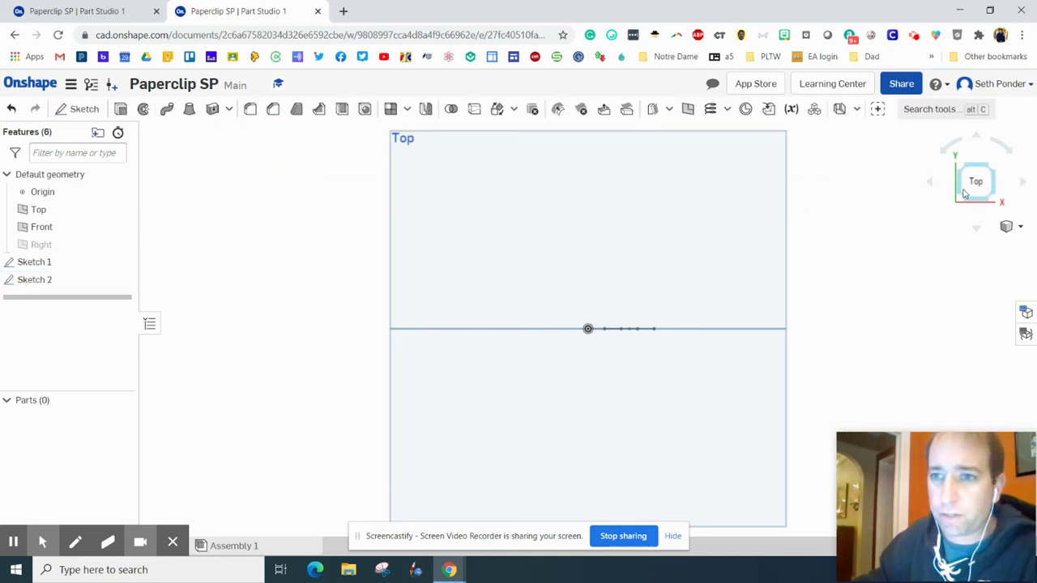
pyautogui.click(1009, 227)
# - Start a Sweep with the Sketch 2 circle as the profile
pyautogui.click(1001, 241)
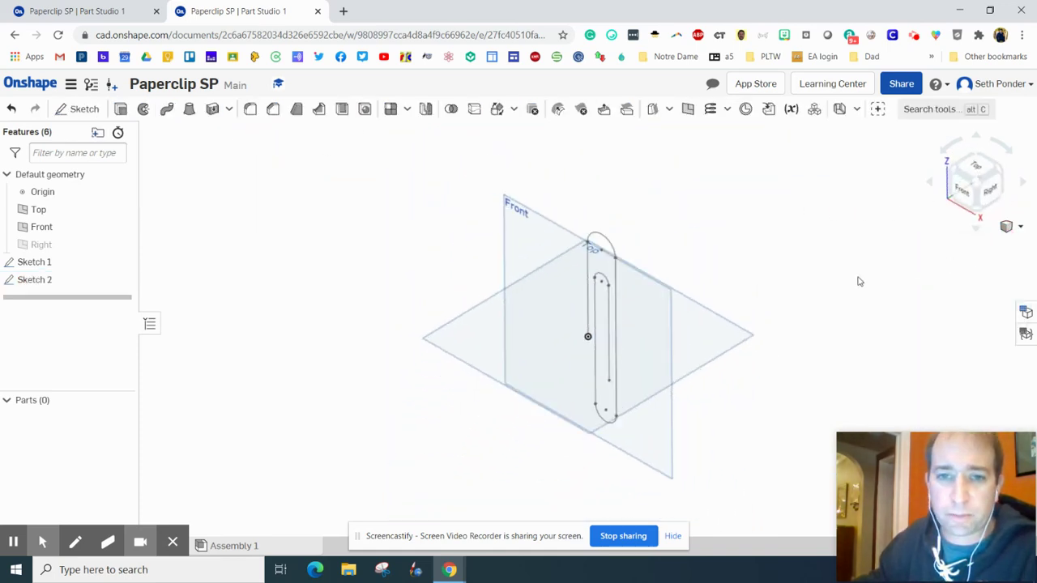
pyautogui.click(165, 111)
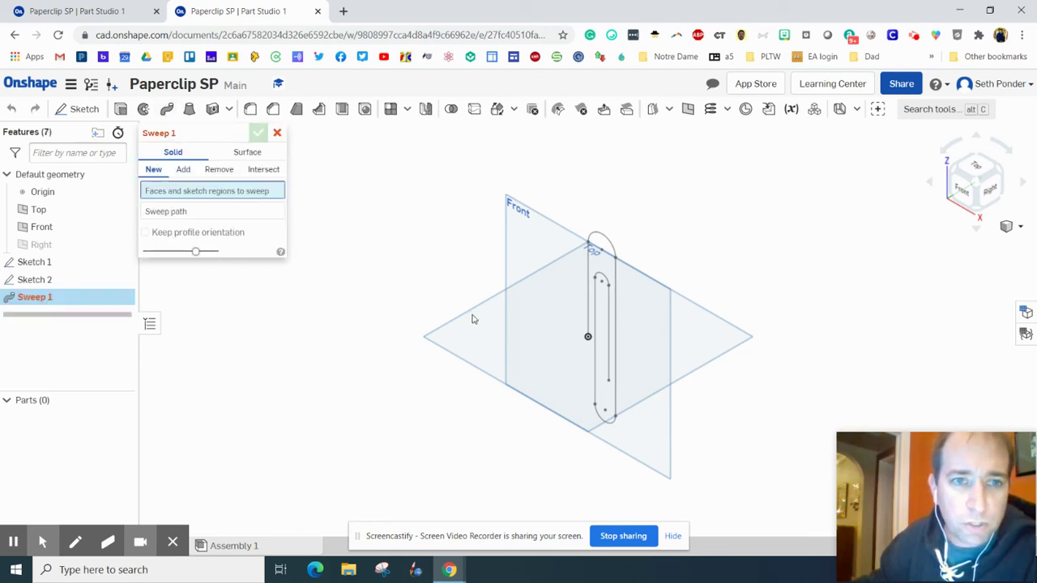
pyautogui.scroll(5, 590, 357)
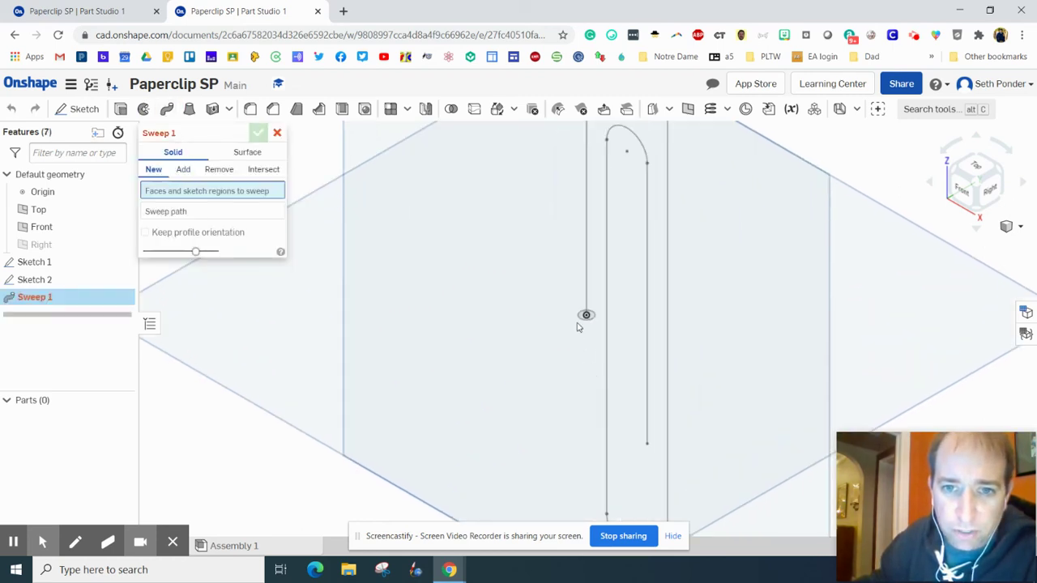
pyautogui.scroll(3, 578, 327)
pyautogui.click(583, 315)
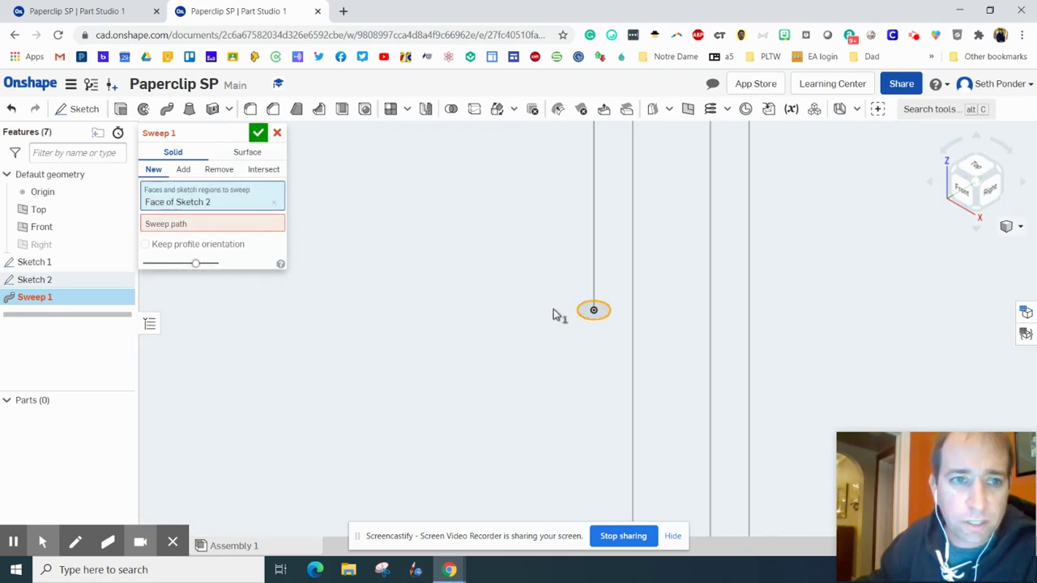
# - Add all six paperclip lines and arcs as the sweep path and confirm Sweep 1
pyautogui.scroll(-5, 512, 295)
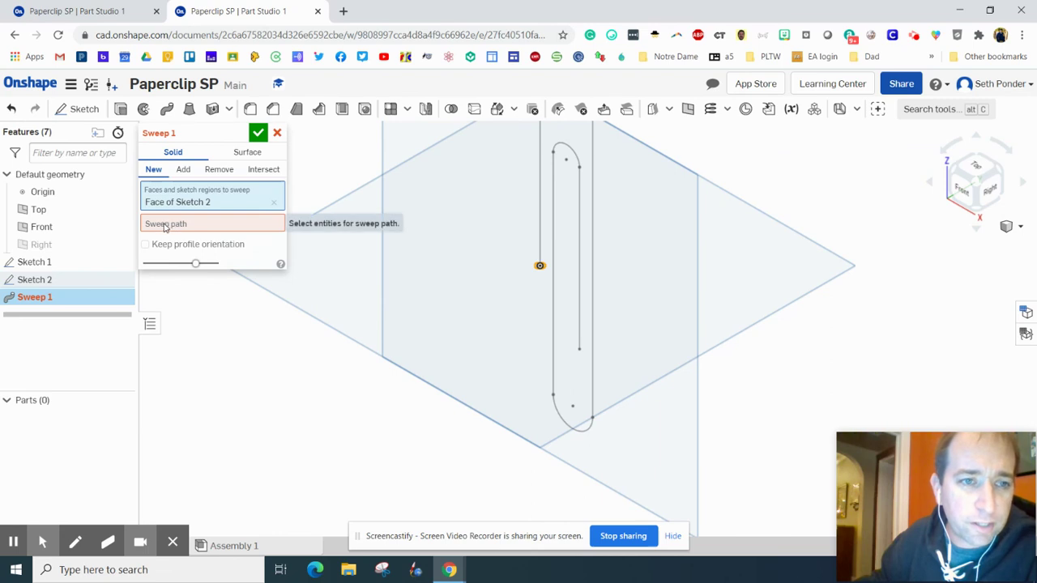
pyautogui.click(540, 186)
pyautogui.scroll(-5, 518, 201)
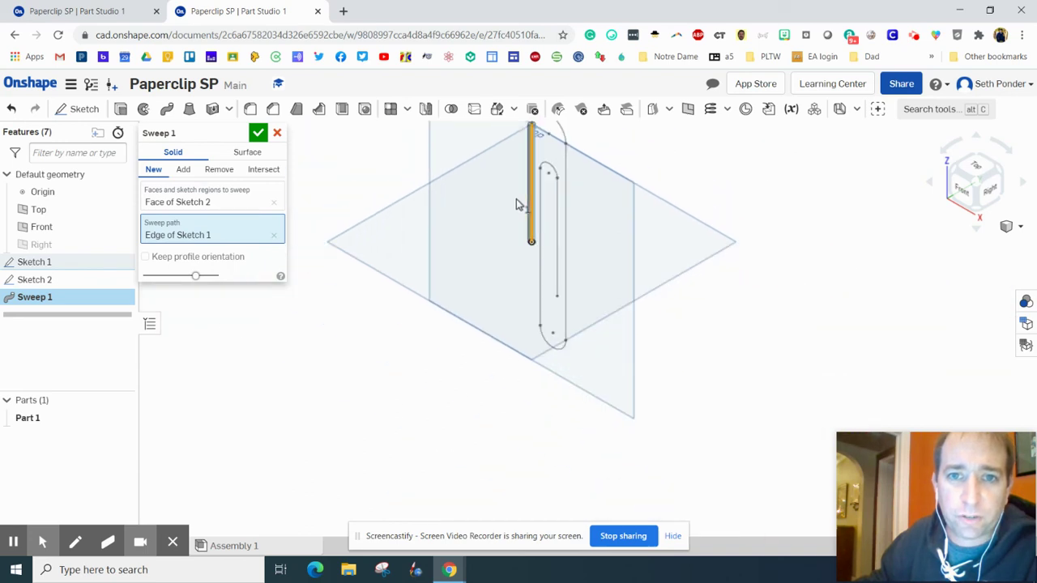
pyautogui.click(528, 150)
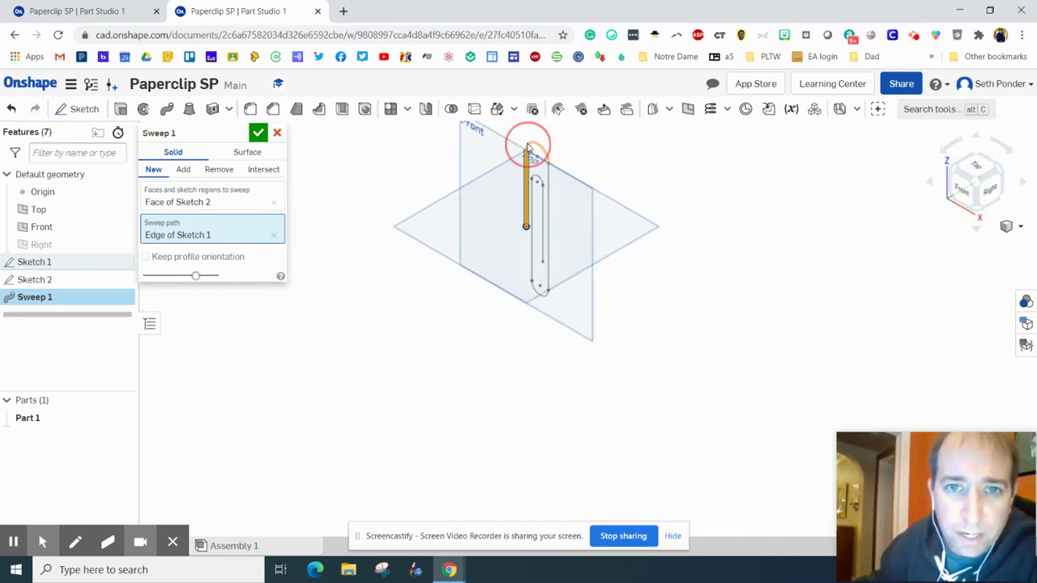
pyautogui.click(549, 187)
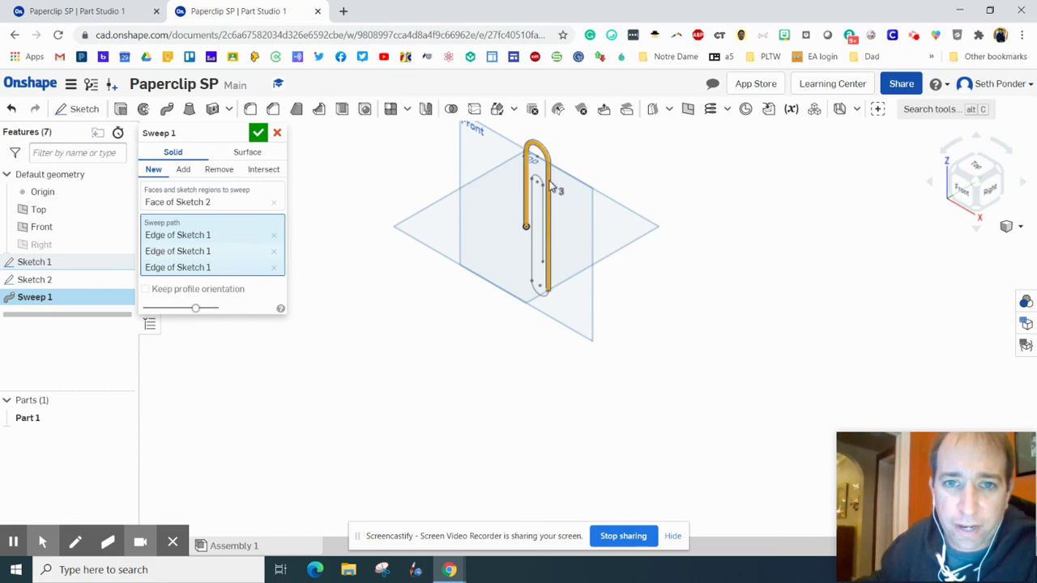
pyautogui.click(536, 299)
pyautogui.click(531, 267)
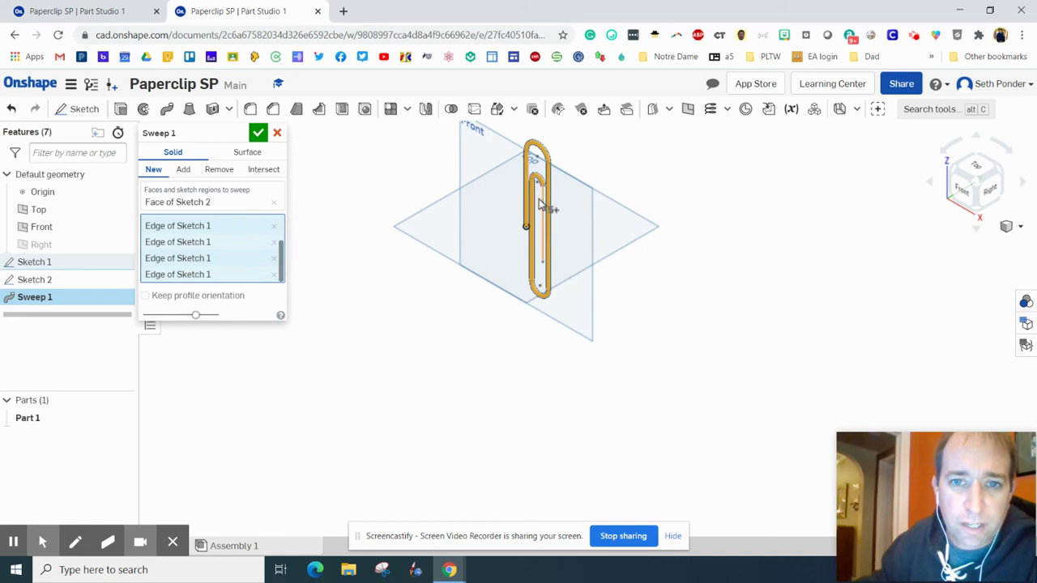
pyautogui.click(544, 198)
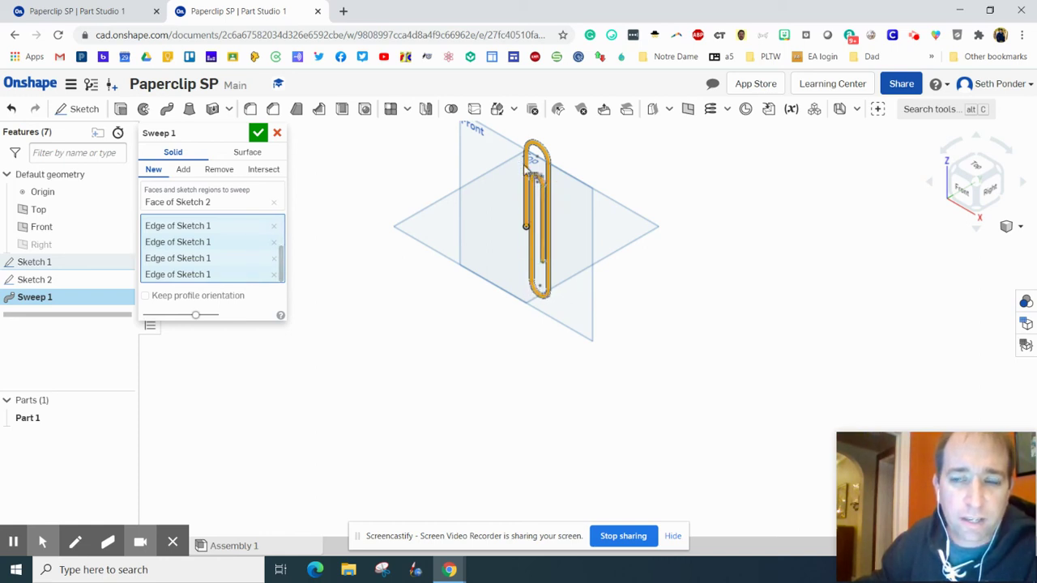
pyautogui.click(1014, 229)
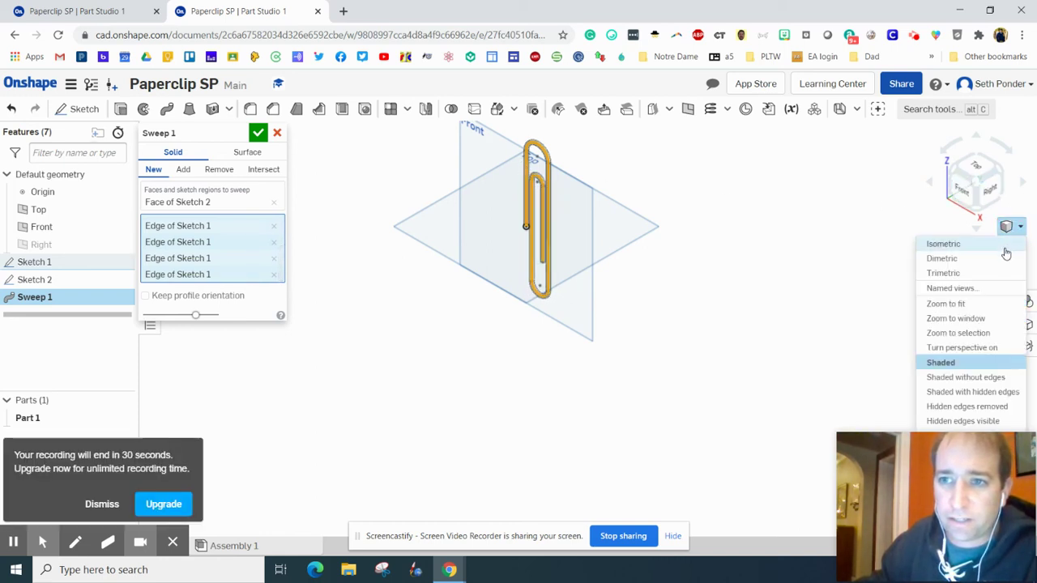
pyautogui.click(945, 304)
pyautogui.click(259, 133)
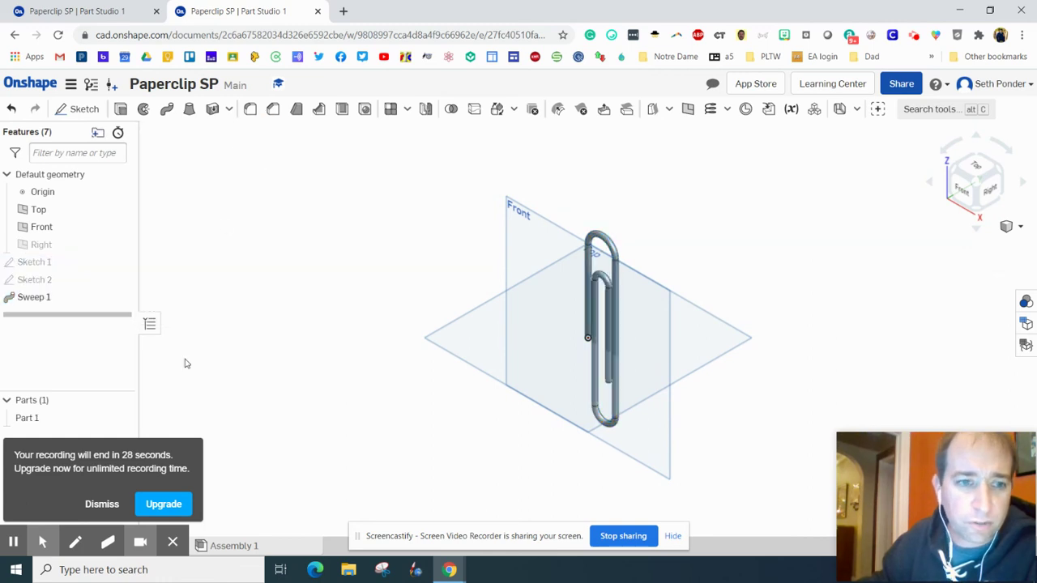
# - Inspect the paperclip from front and isometric views, then select the whole part
pyautogui.click(115, 508)
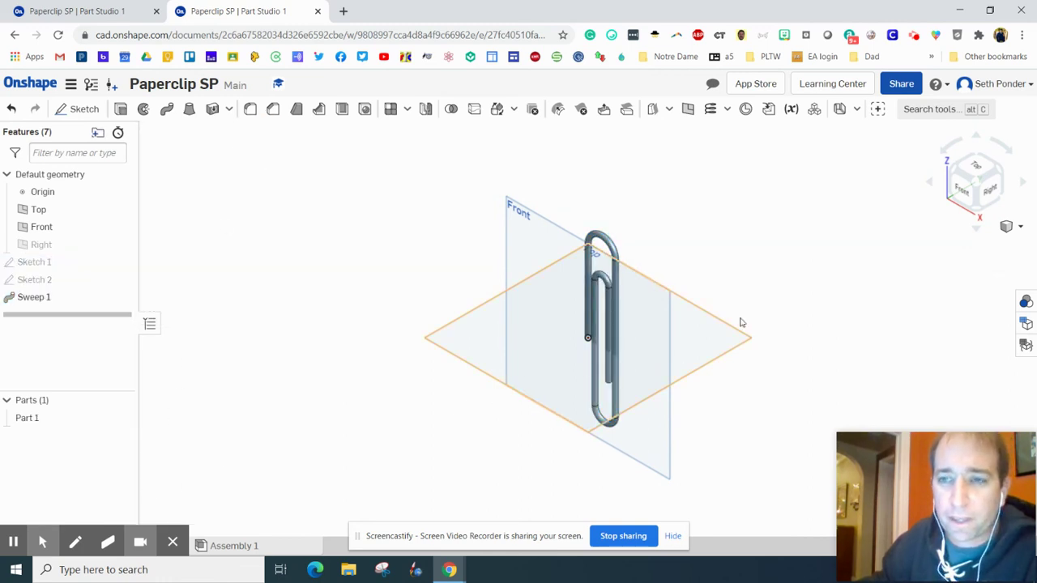
pyautogui.click(967, 199)
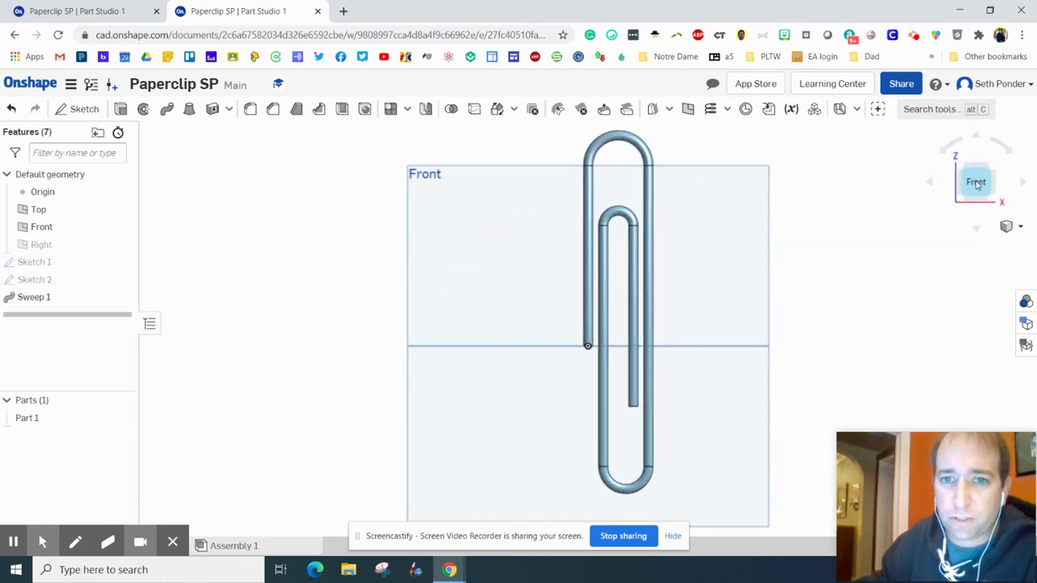
pyautogui.click(995, 173)
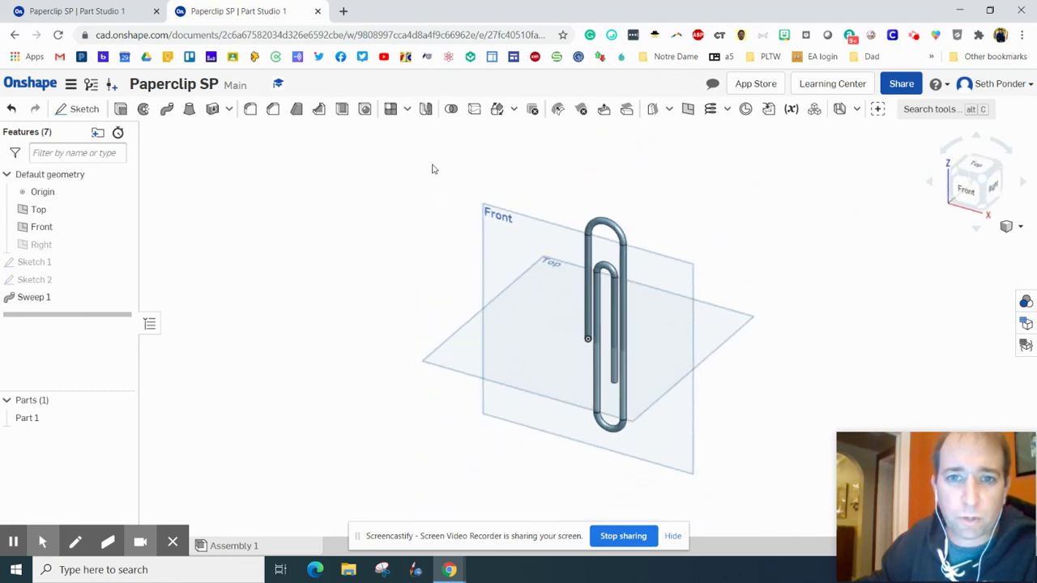
pyautogui.moveTo(449, 146); pyautogui.dragTo(756, 519)
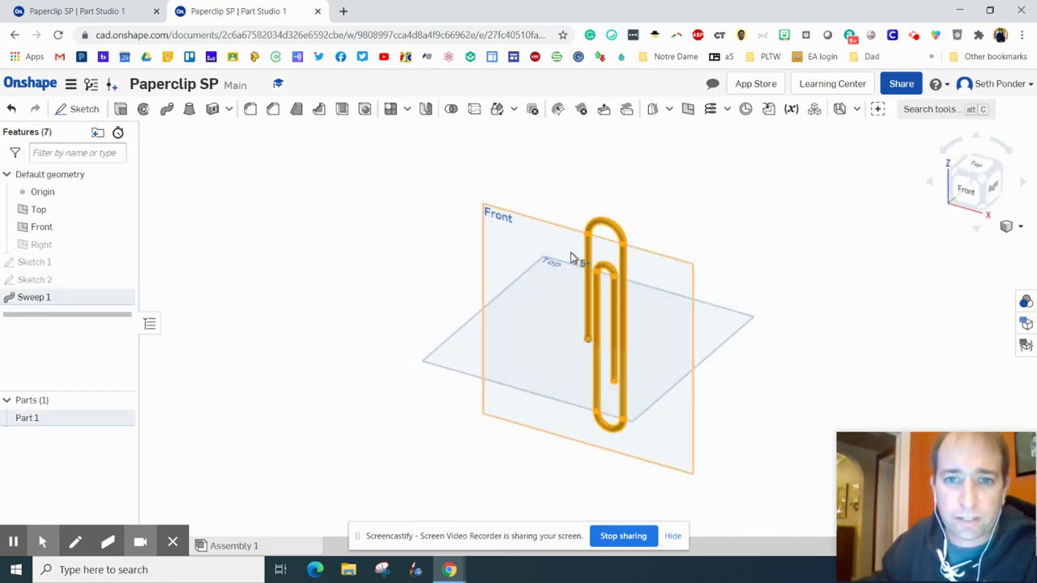
# - Assign Aluminum (density 0.098 lb/in³) as the material of Part 1
pyautogui.rightClick(586, 251)
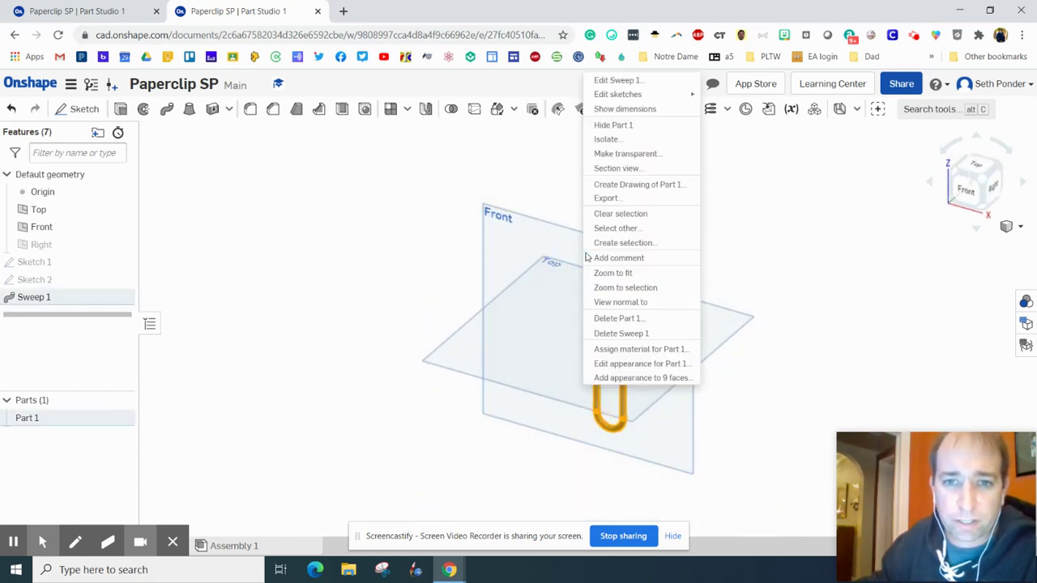
pyautogui.click(623, 357)
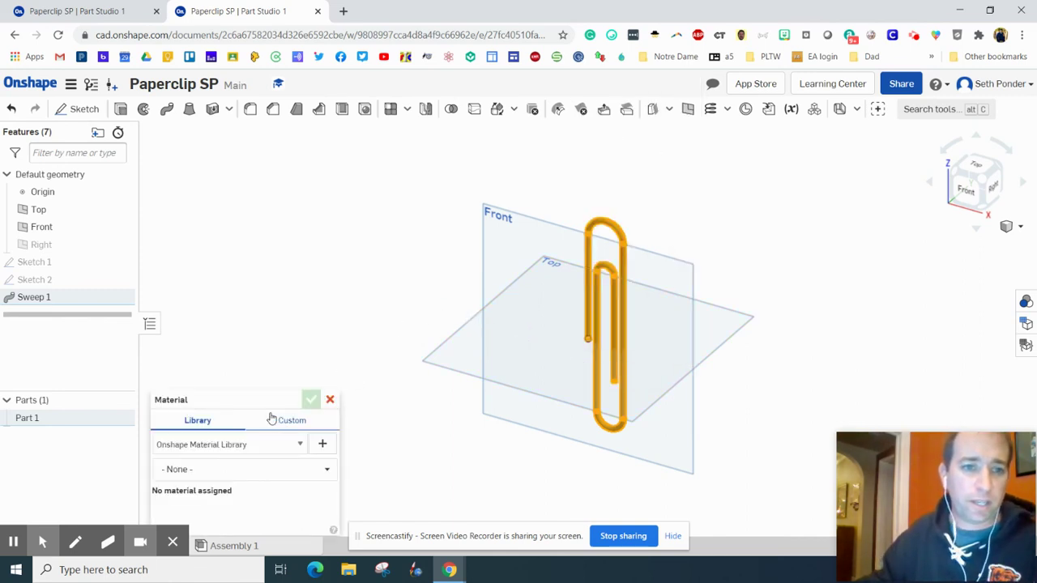
pyautogui.moveTo(261, 399); pyautogui.dragTo(277, 374)
pyautogui.moveTo(300, 326); pyautogui.dragTo(343, 194)
pyautogui.click(279, 264)
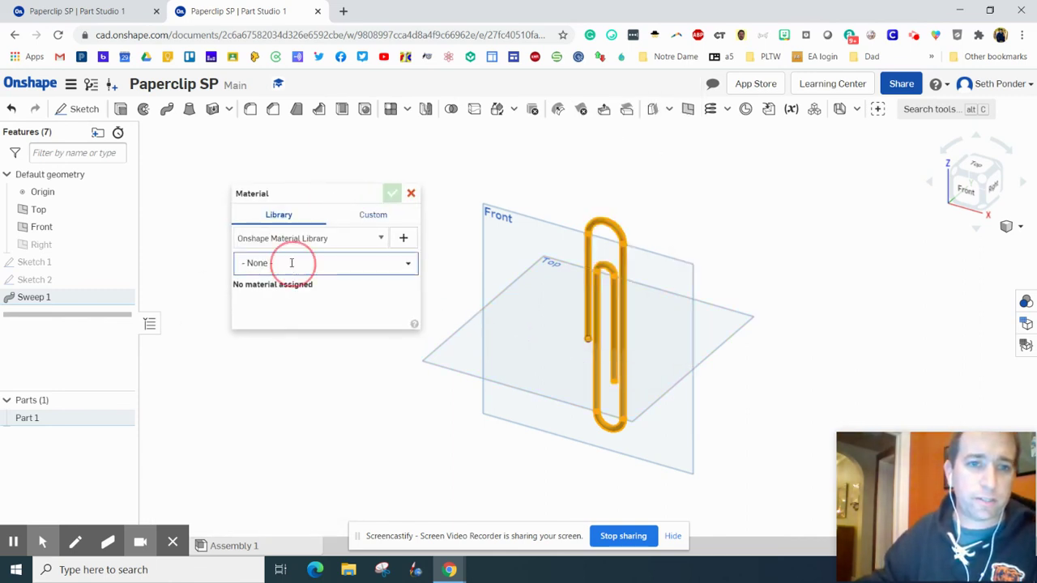
pyautogui.write('alum')
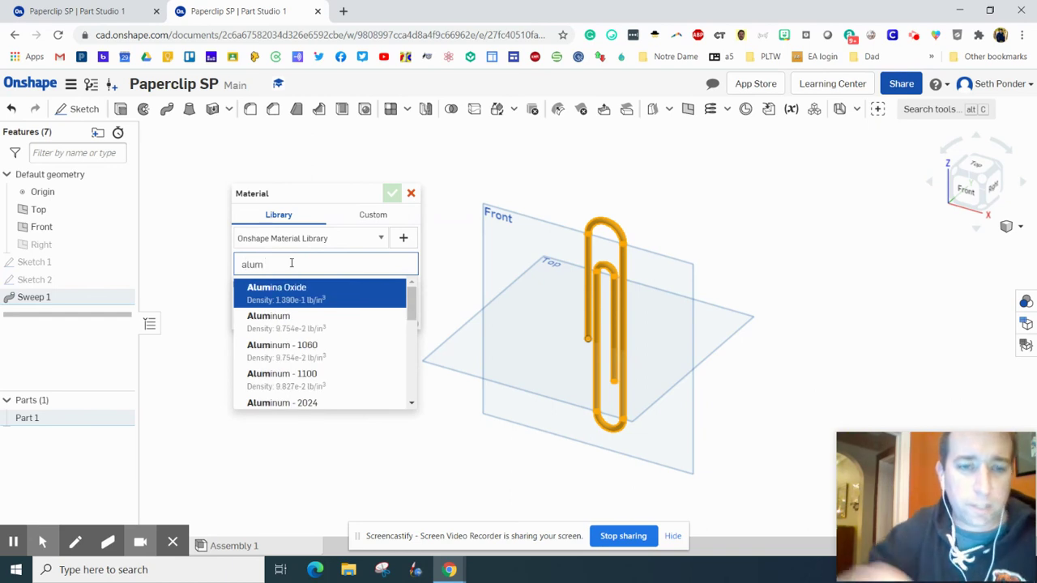
pyautogui.click(262, 325)
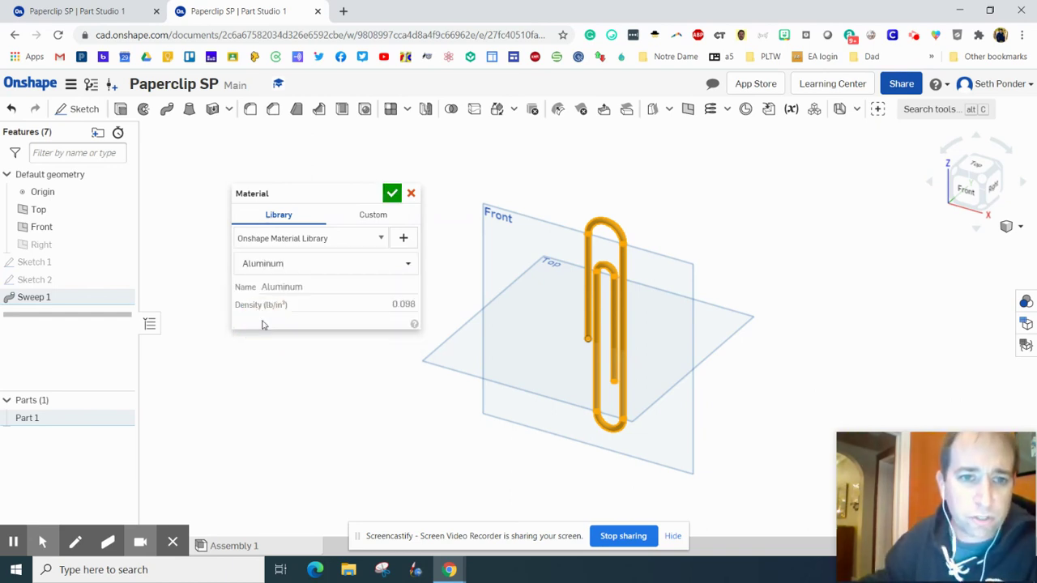
pyautogui.click(392, 193)
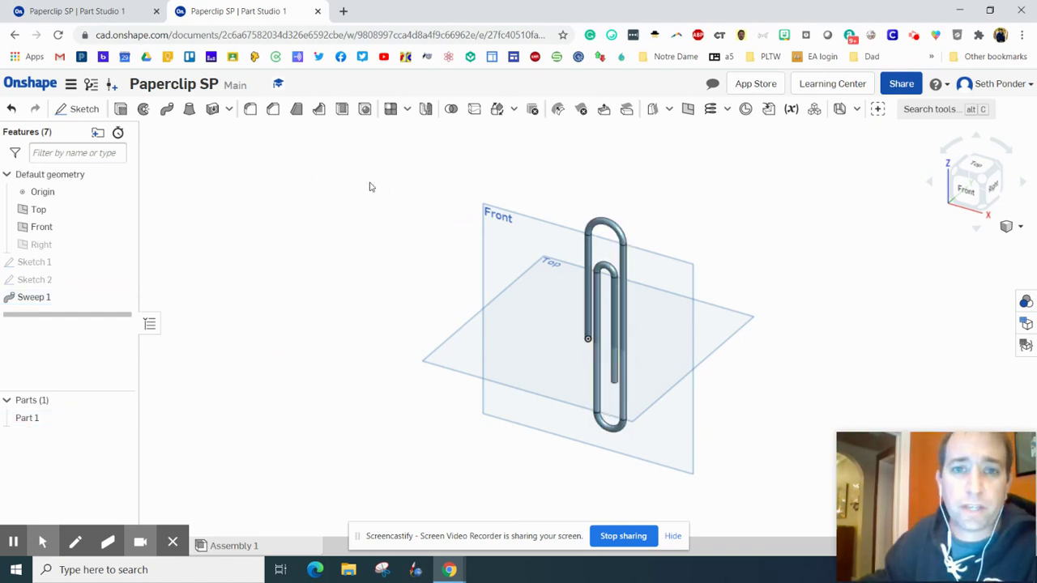